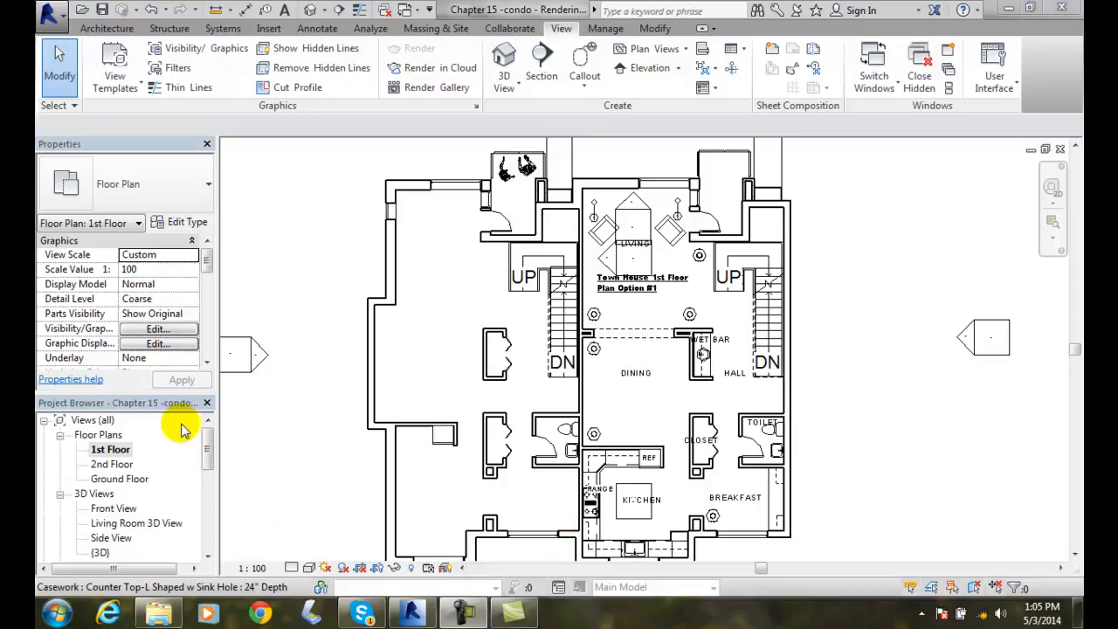
Open the Walkthrough 1 view from the project's walkthroughs
click(208, 448)
drag(208, 449, 210, 512)
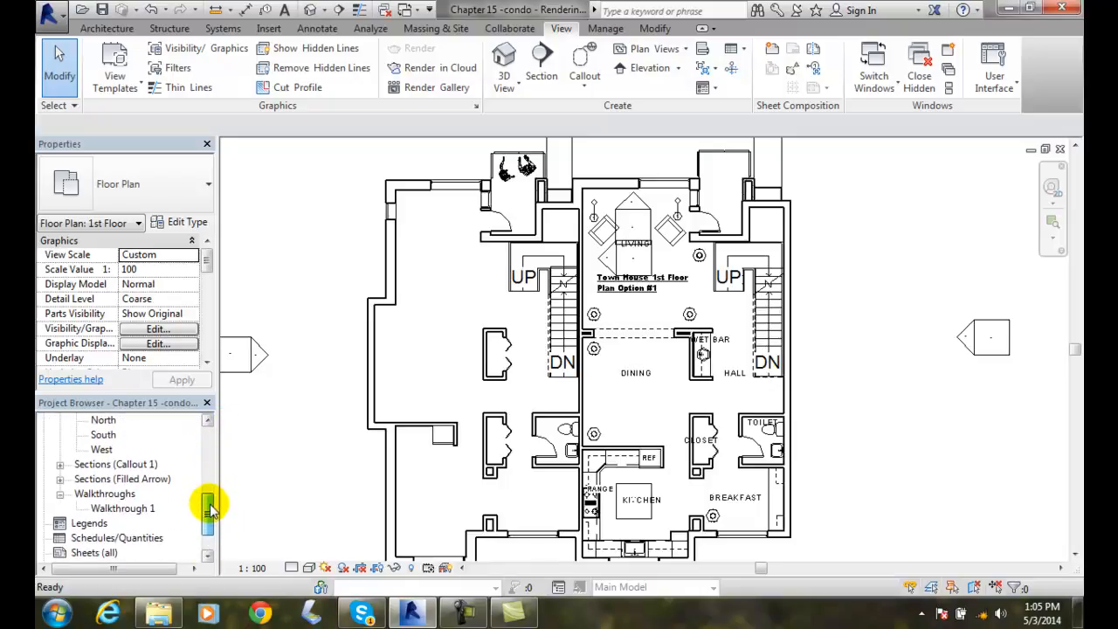
click(124, 510)
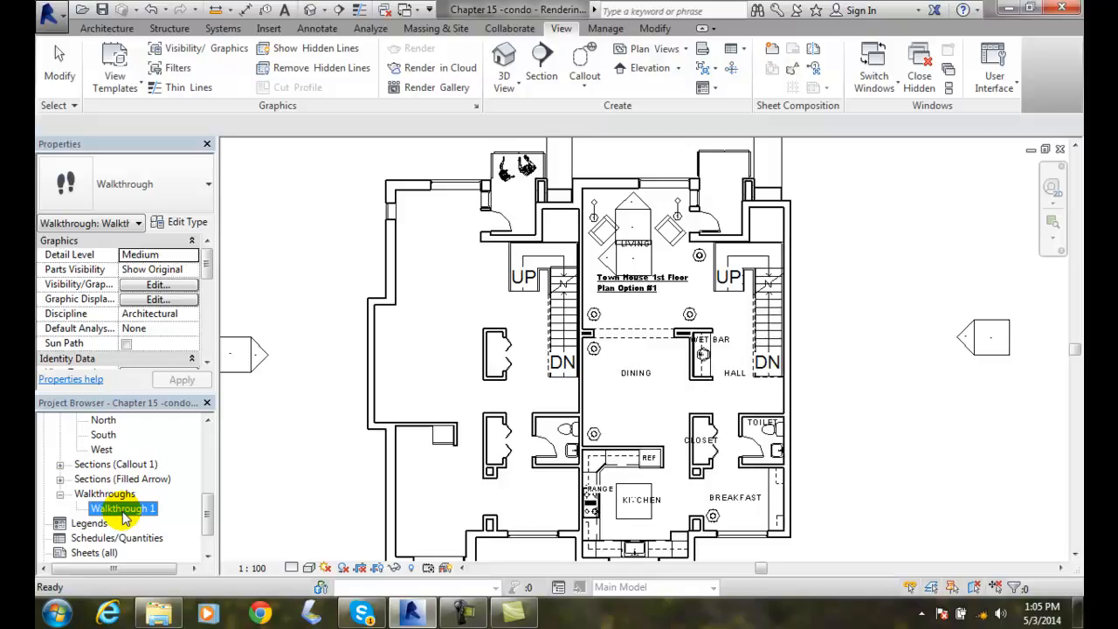
double_click(124, 510)
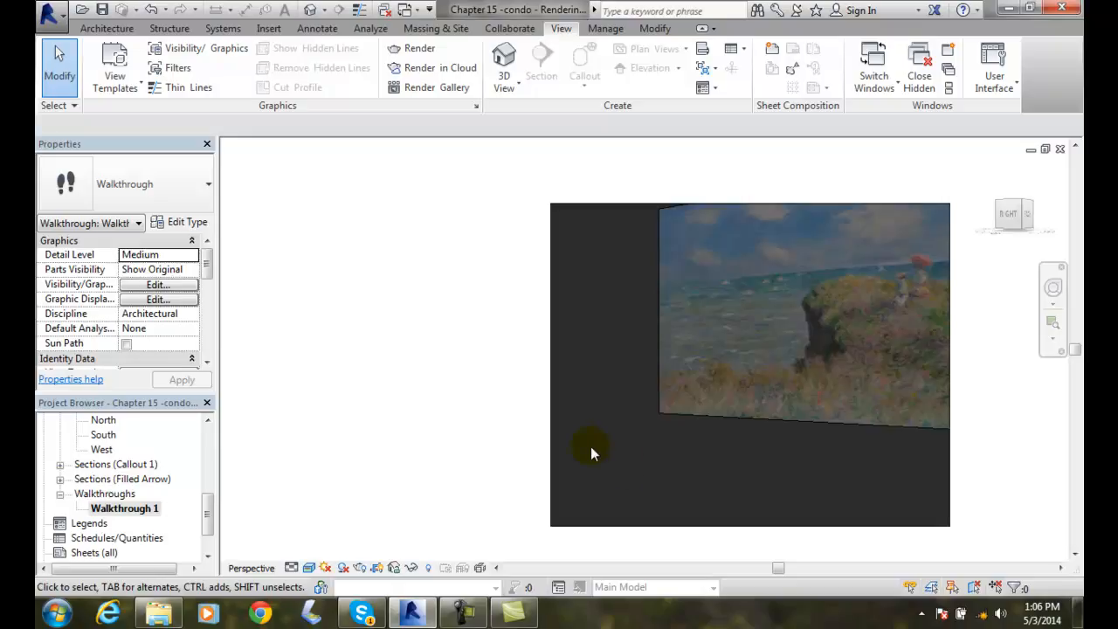
Resize the walkthrough's crop region to a width of 6" using Scale (locked proportions)
click(559, 368)
click(551, 360)
click(548, 358)
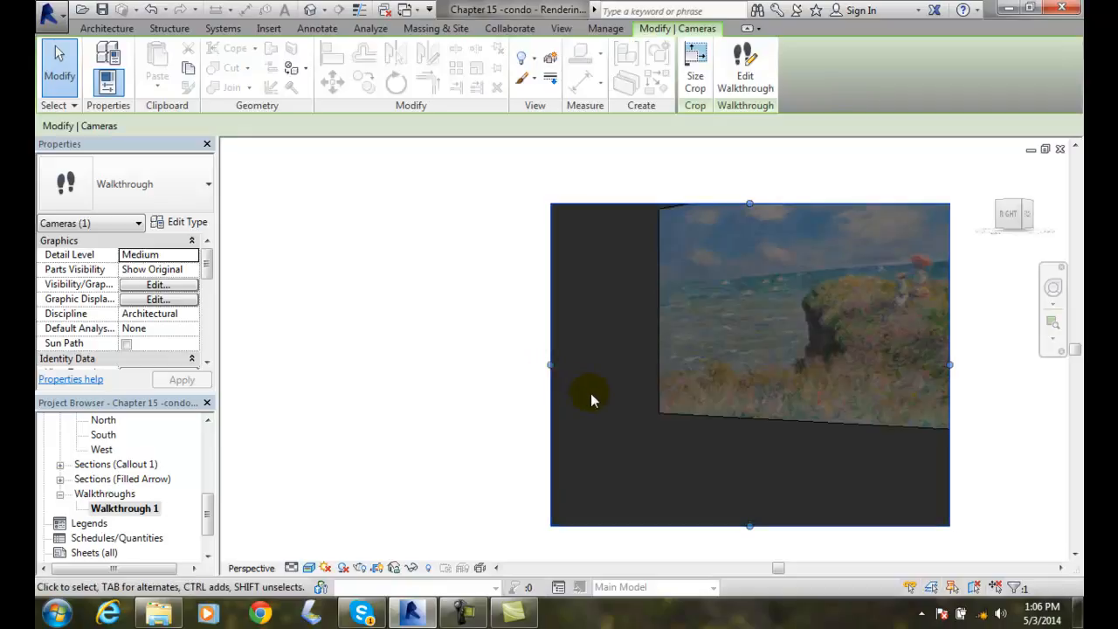
click(697, 83)
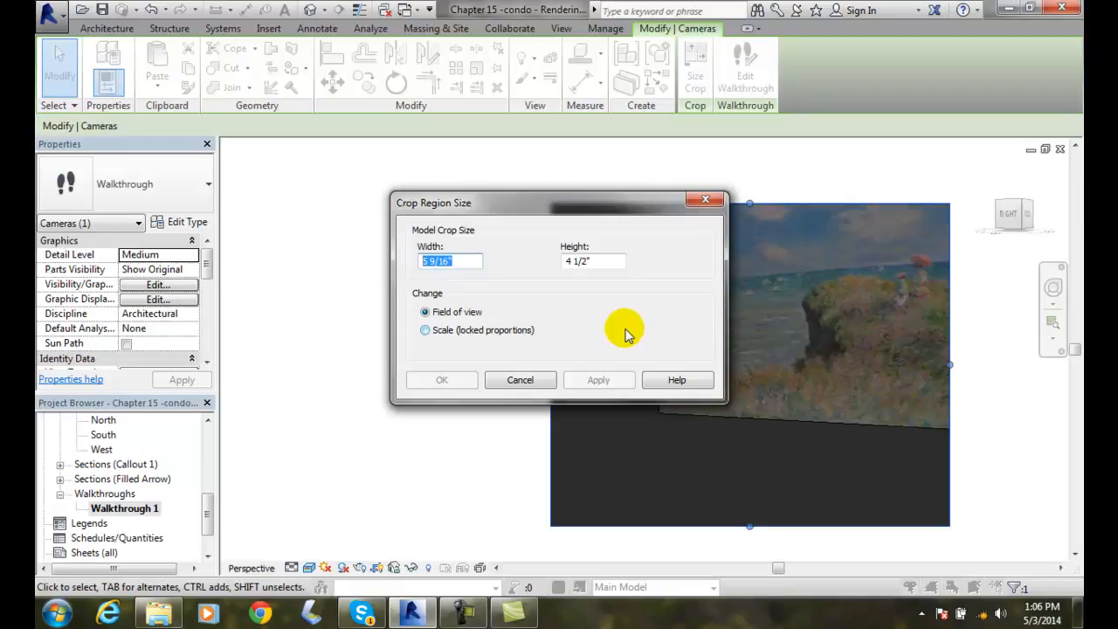
text(6)
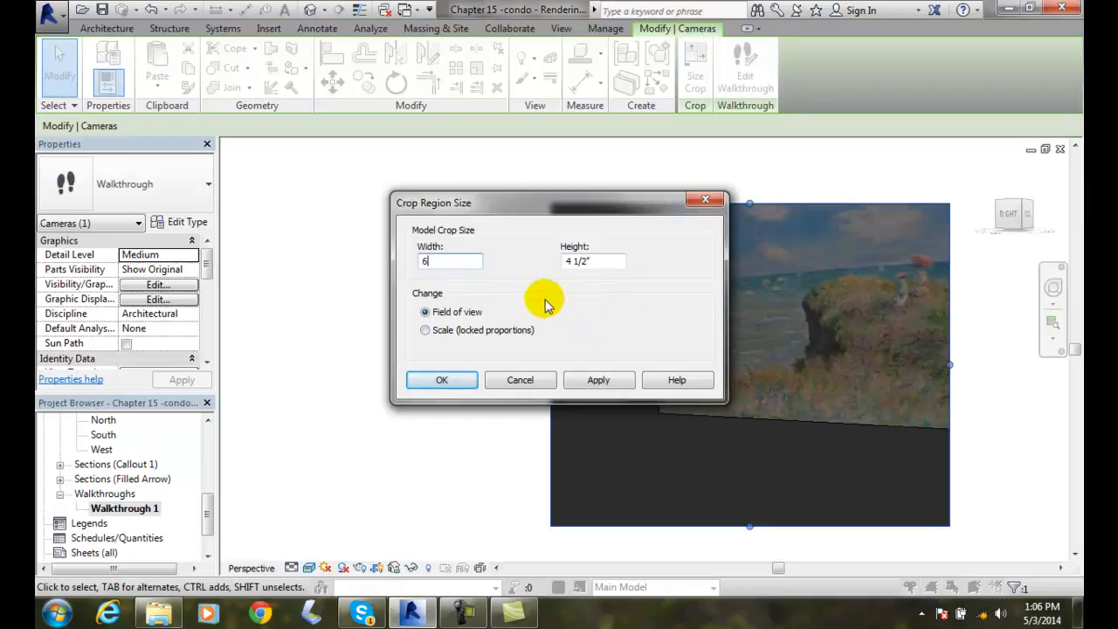
click(425, 331)
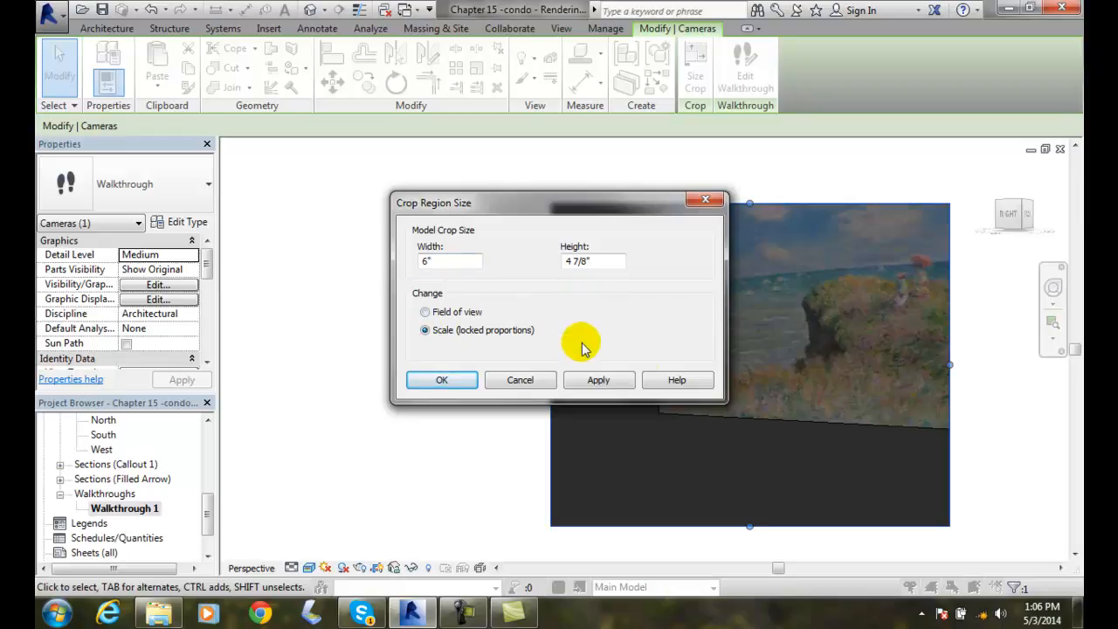
click(601, 383)
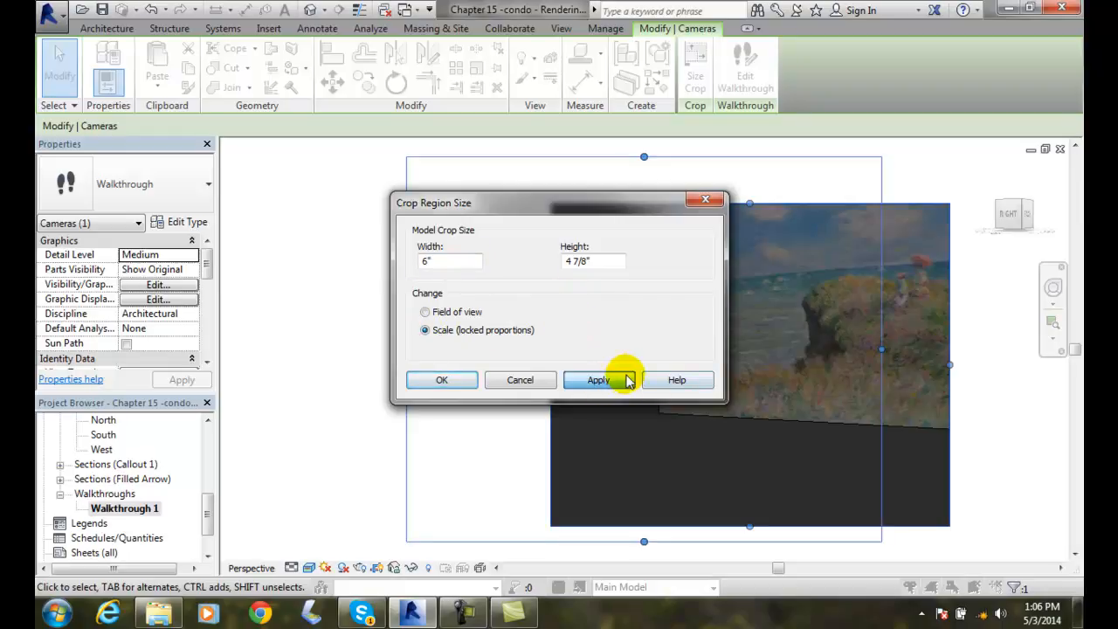
click(456, 386)
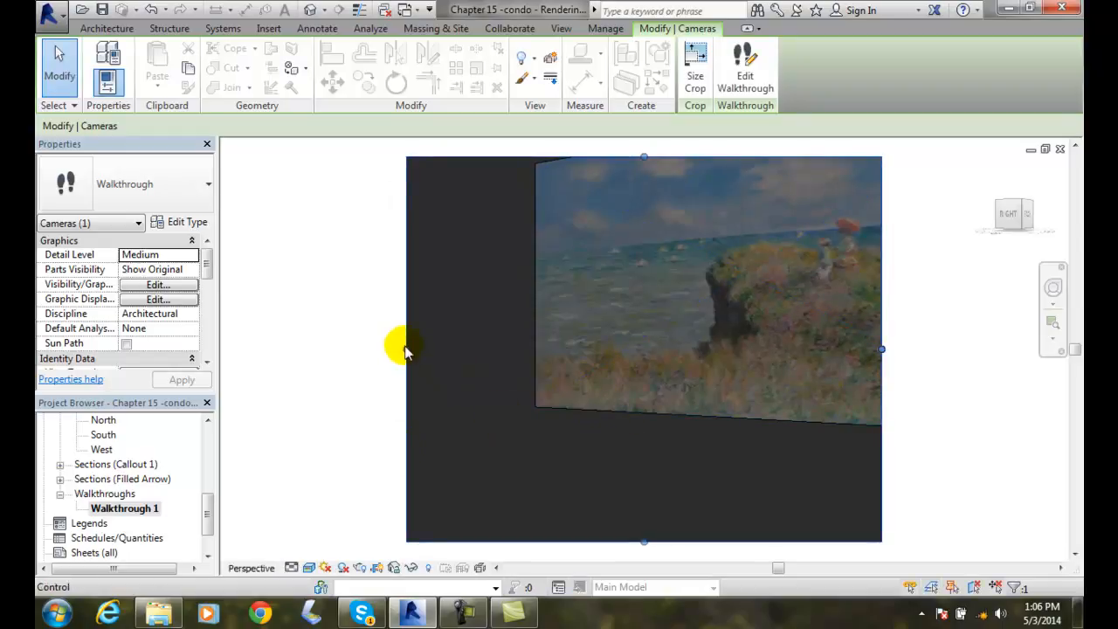
Stretch the walkthrough's crop region outward on both sides and slightly downward to widen the camera view
click(420, 522)
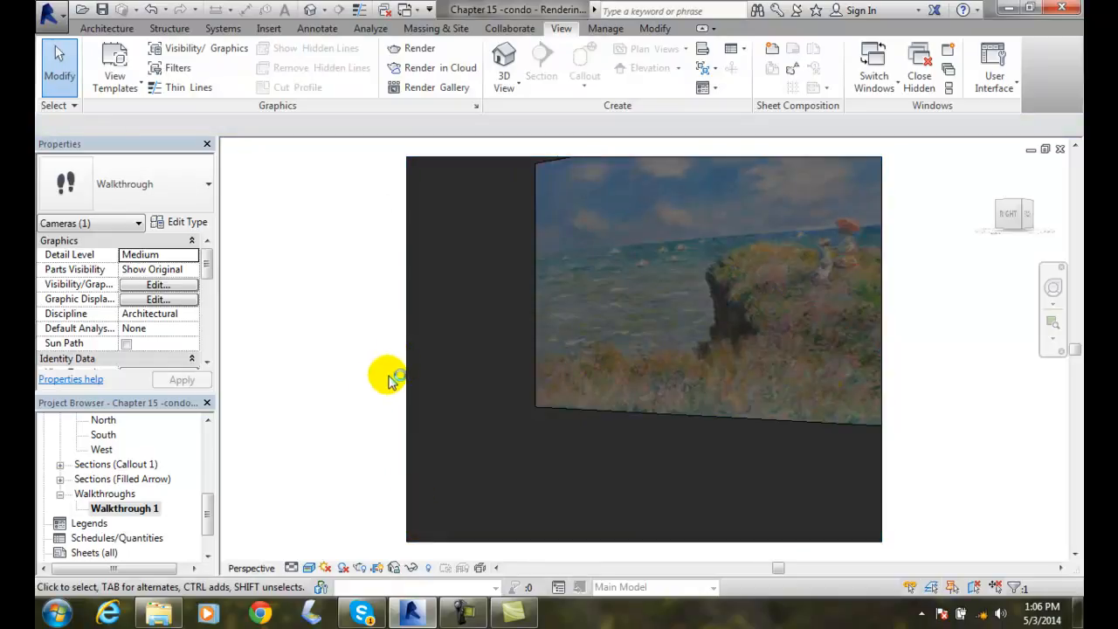
click(407, 349)
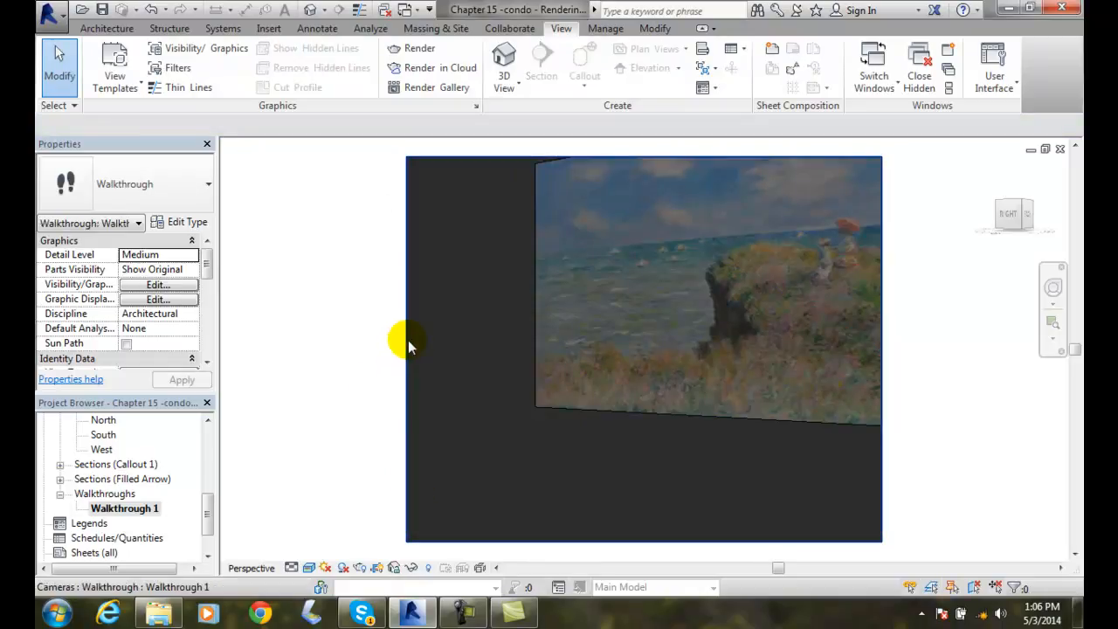
click(407, 350)
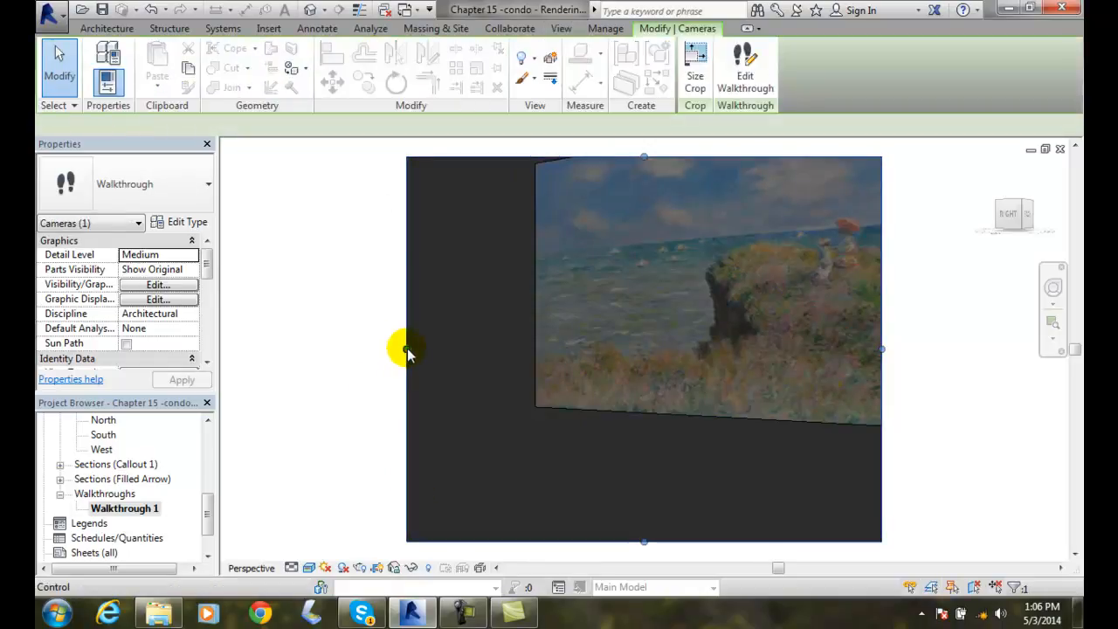
drag(405, 350, 260, 345)
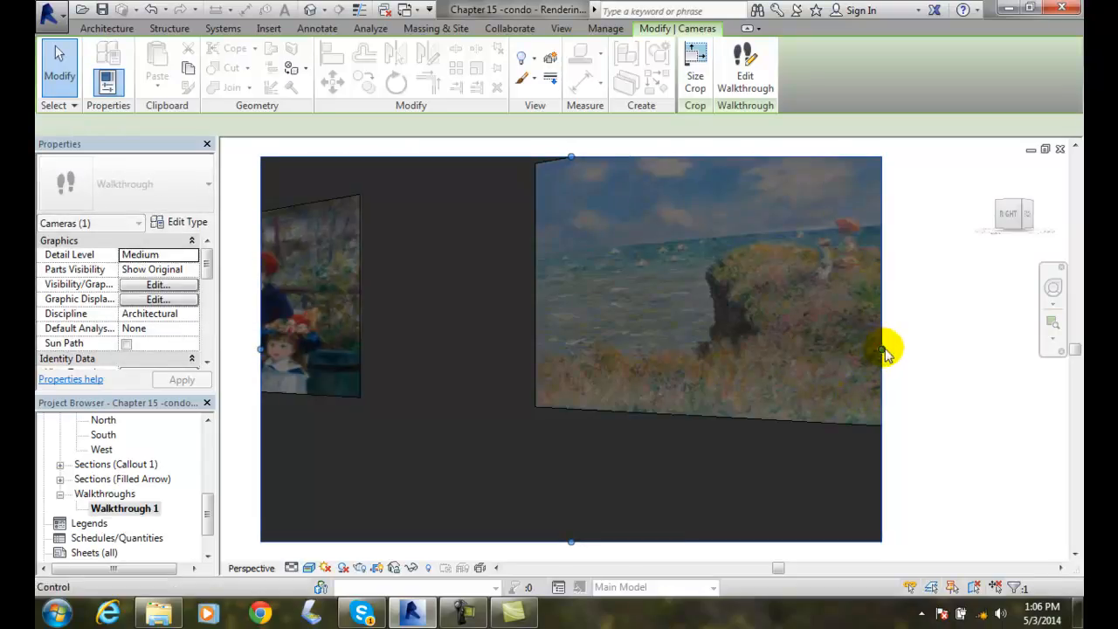
drag(883, 348, 996, 349)
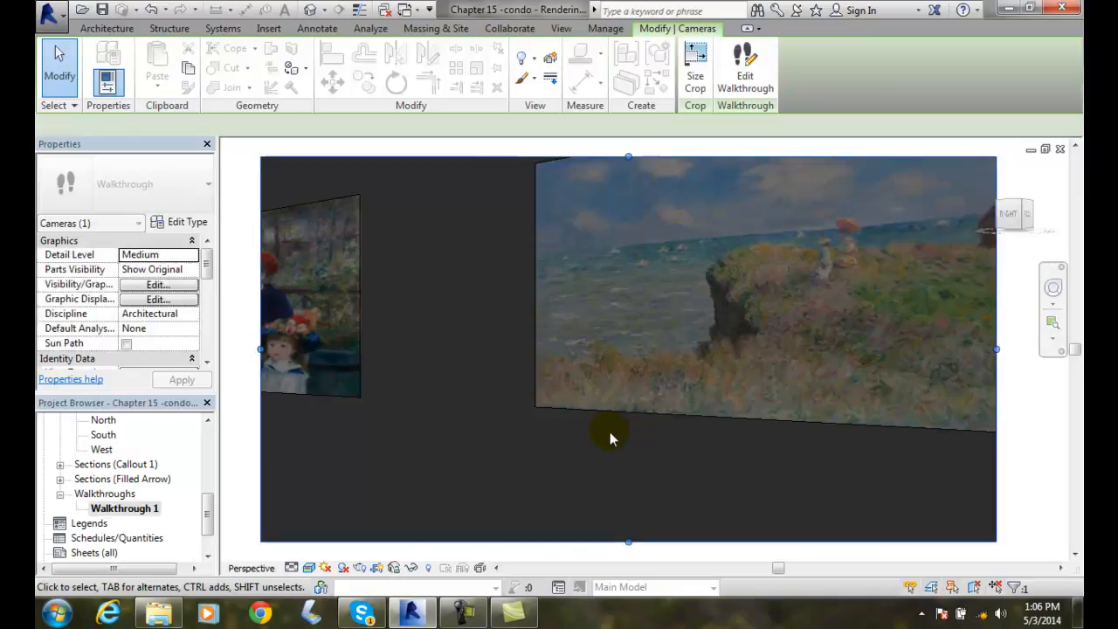
drag(629, 542, 628, 552)
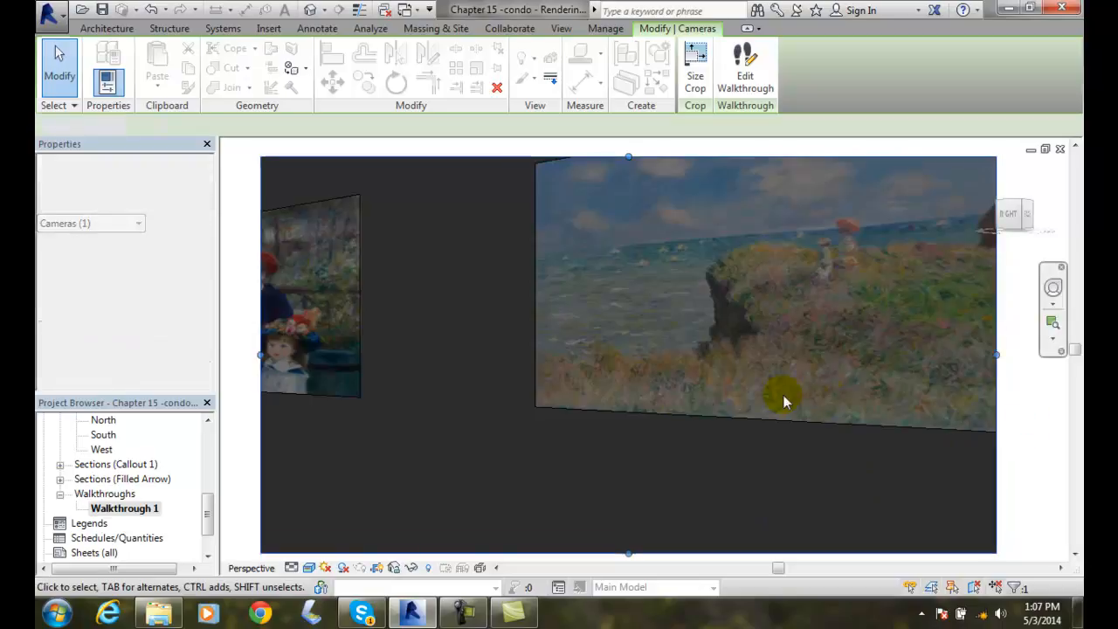
key(Escape)
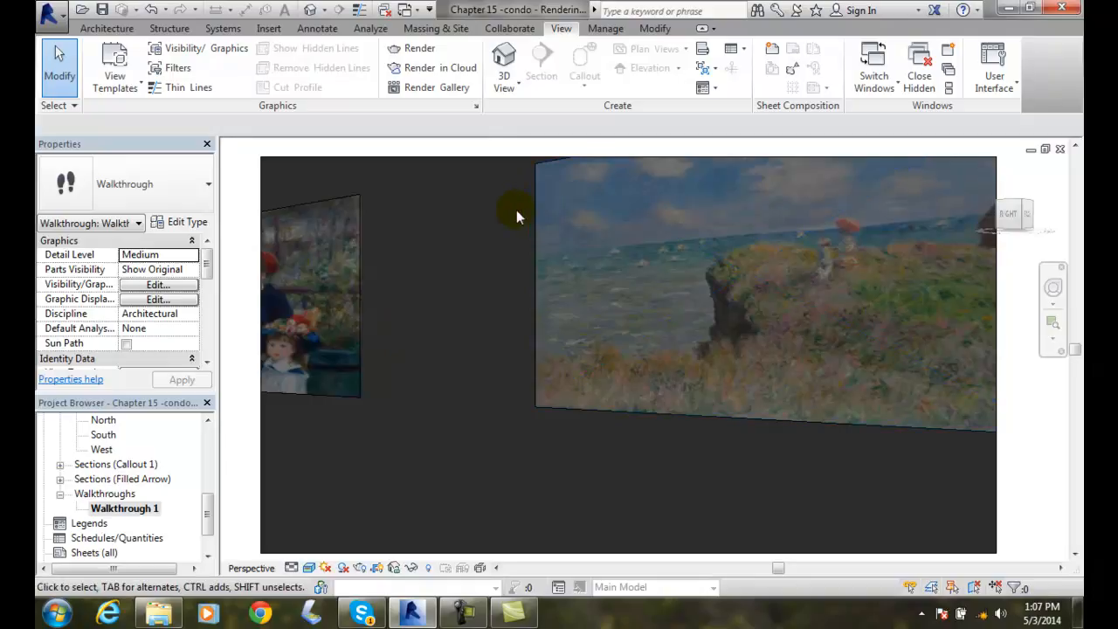
Show the Walkthrough 1 camera and open the 1st Floor plan with its path selected
click(400, 157)
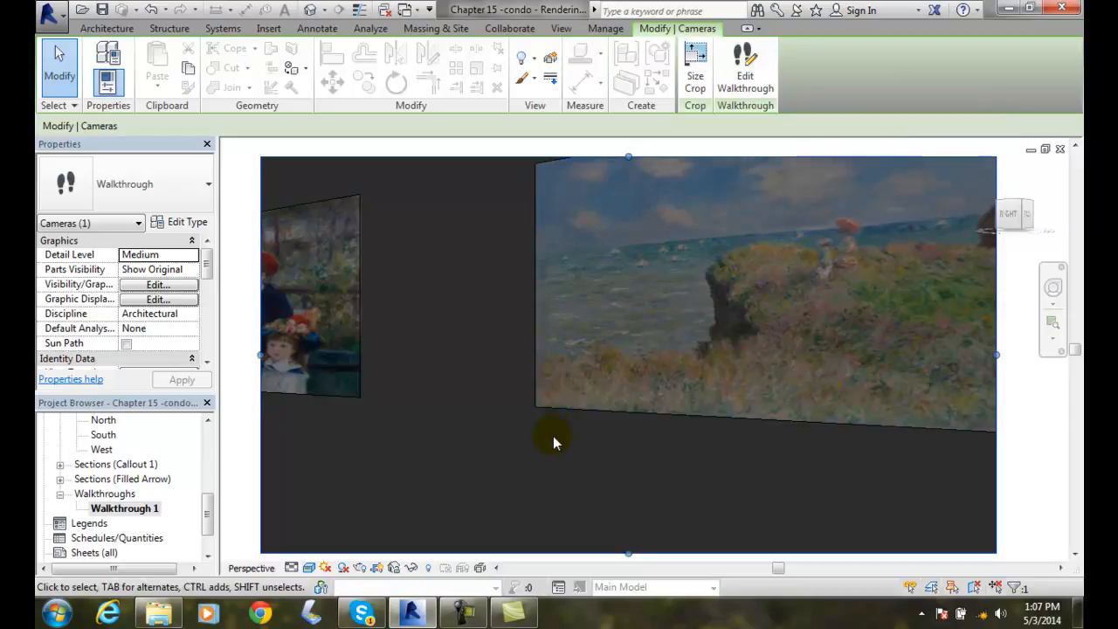
click(118, 514)
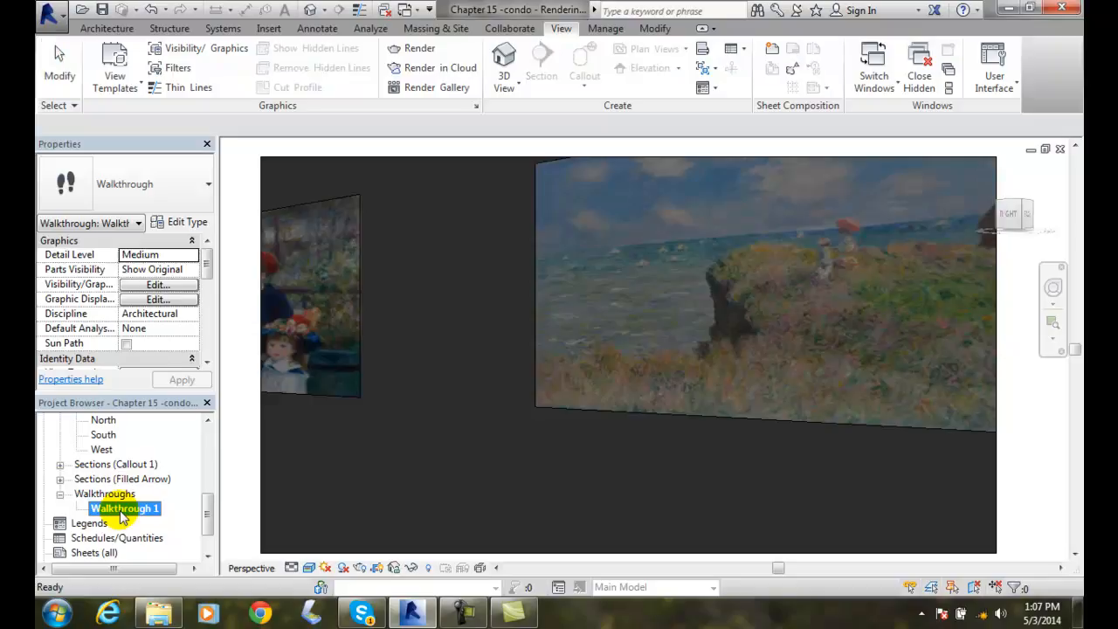
right_click(122, 515)
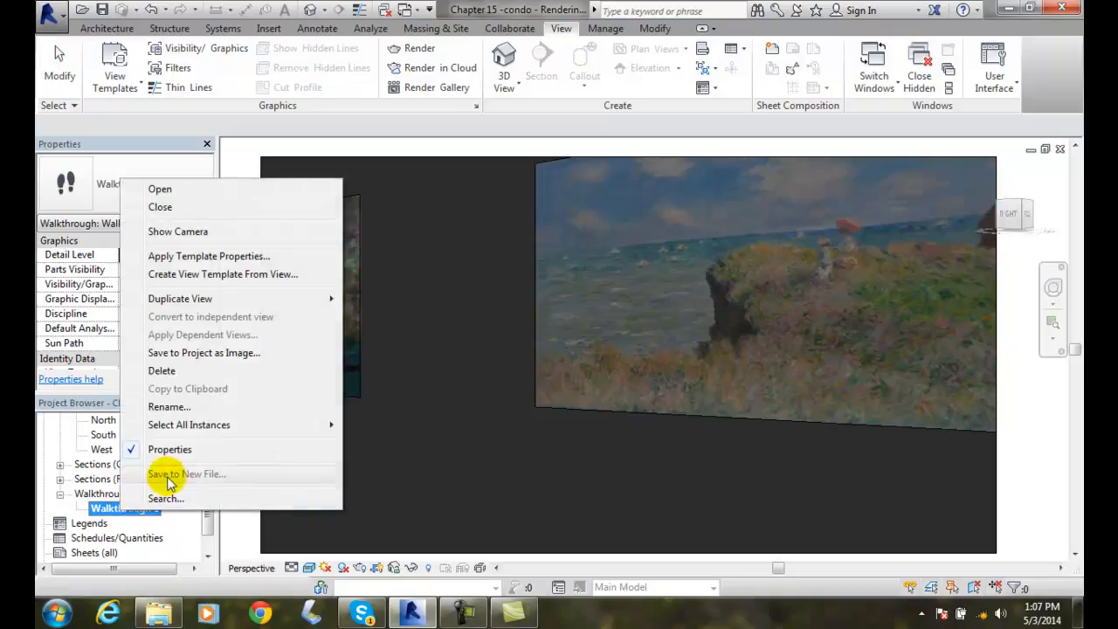
click(193, 233)
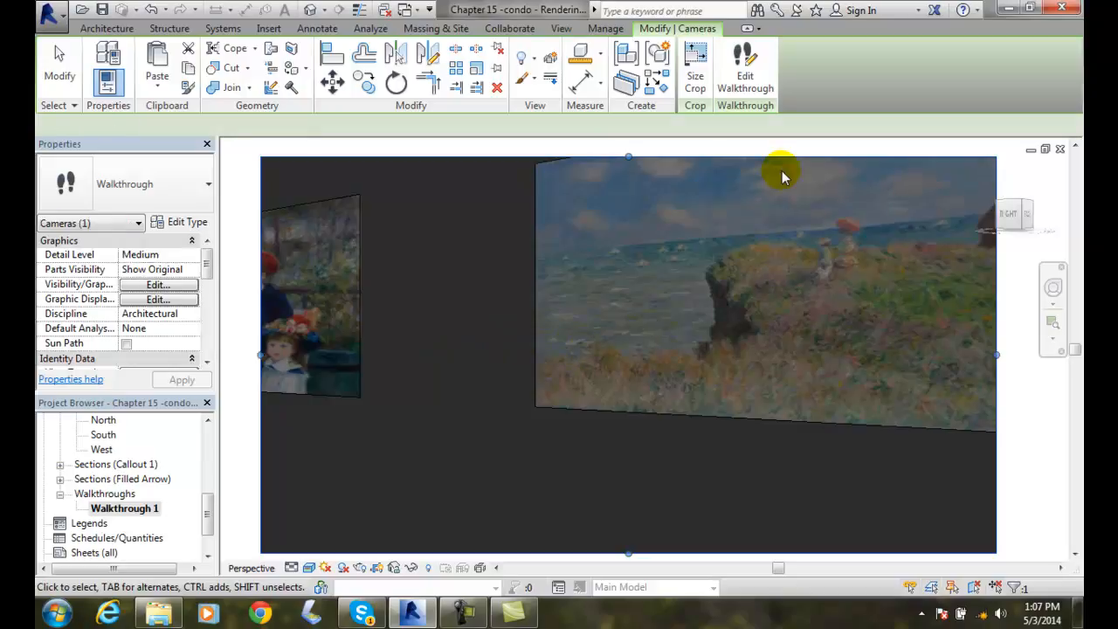
click(747, 83)
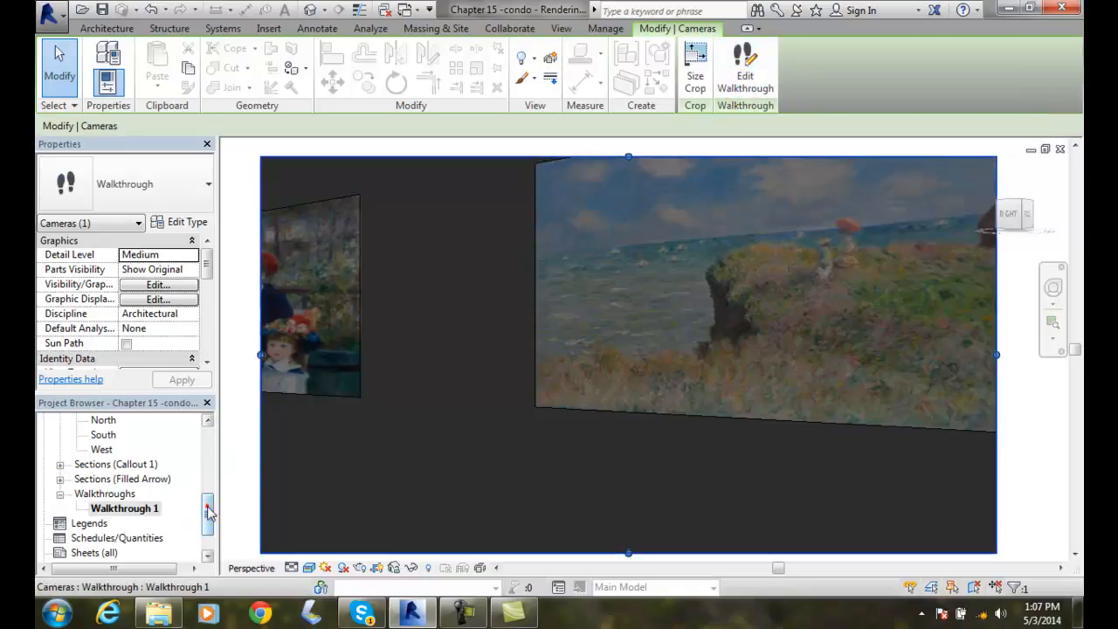
drag(208, 509, 210, 436)
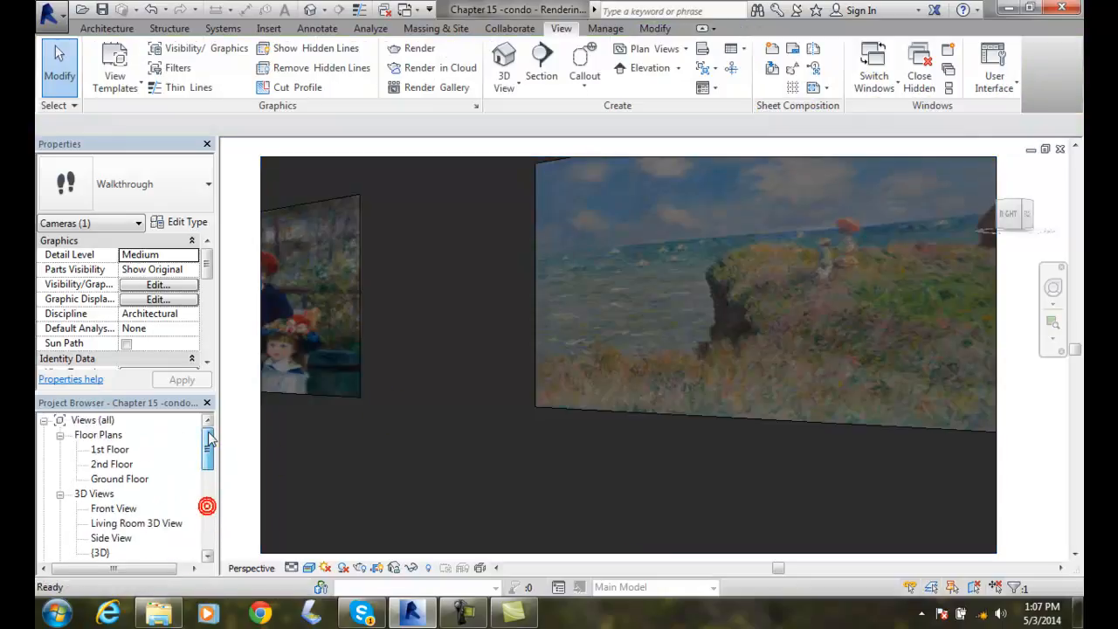
double_click(110, 450)
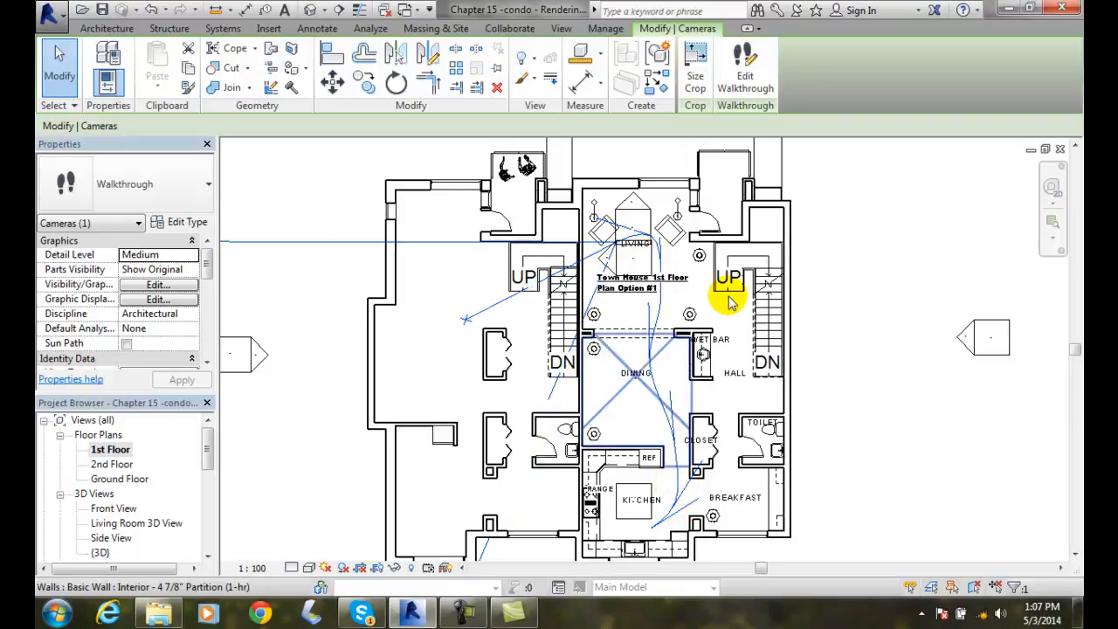
Start editing the walkthrough in the floor plan and set its controls to Path
click(753, 81)
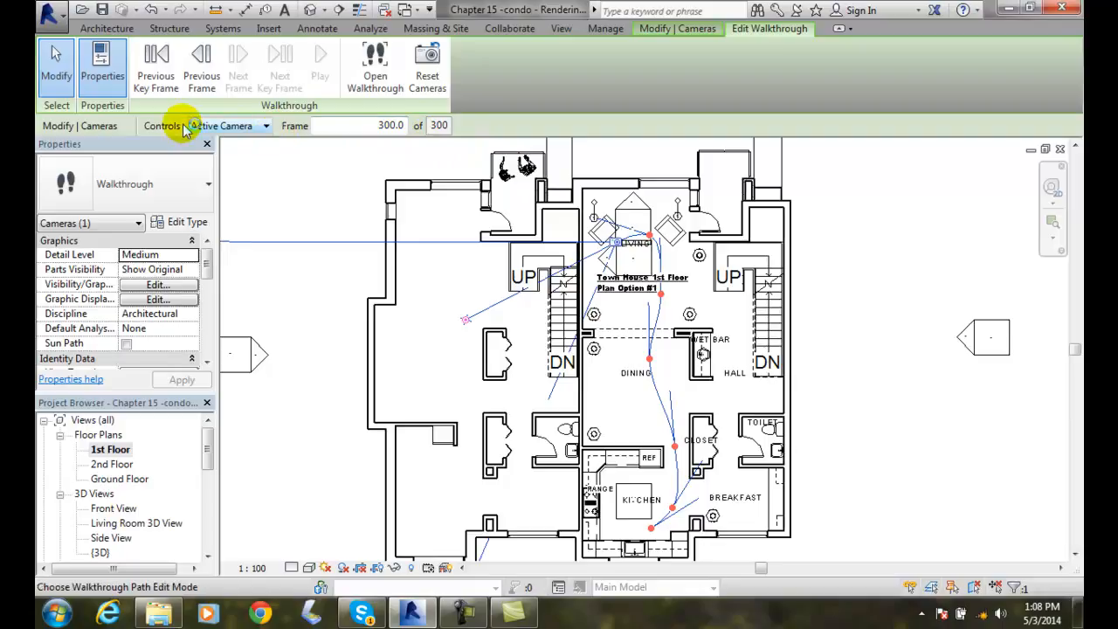
click(266, 127)
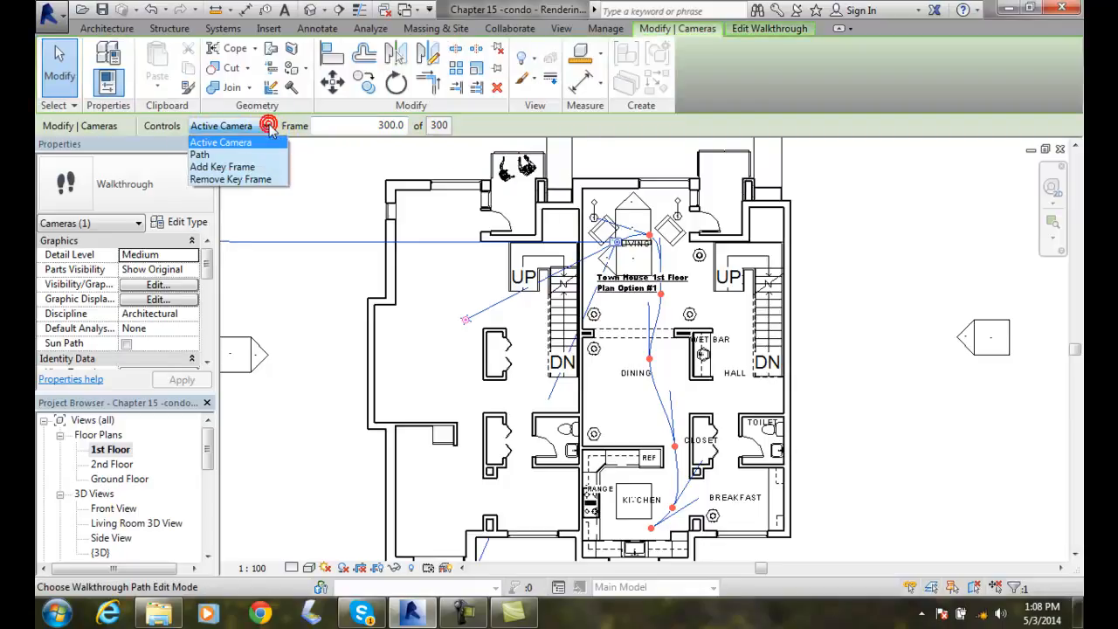
click(212, 157)
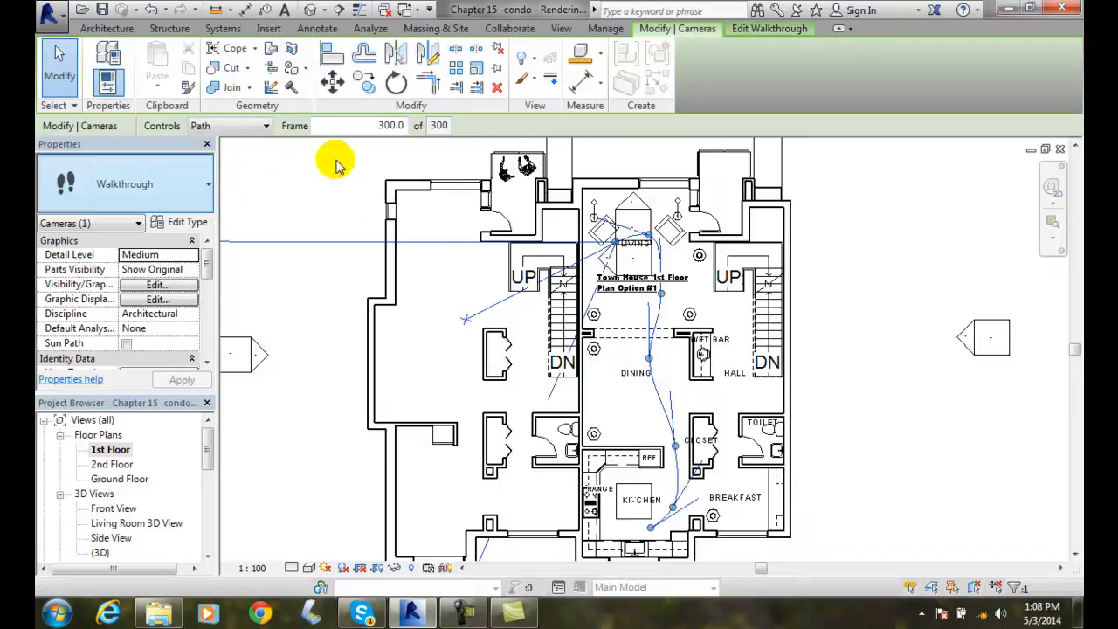
Add three key frames to the walkthrough path, two in the living room and one in the dining room
click(266, 126)
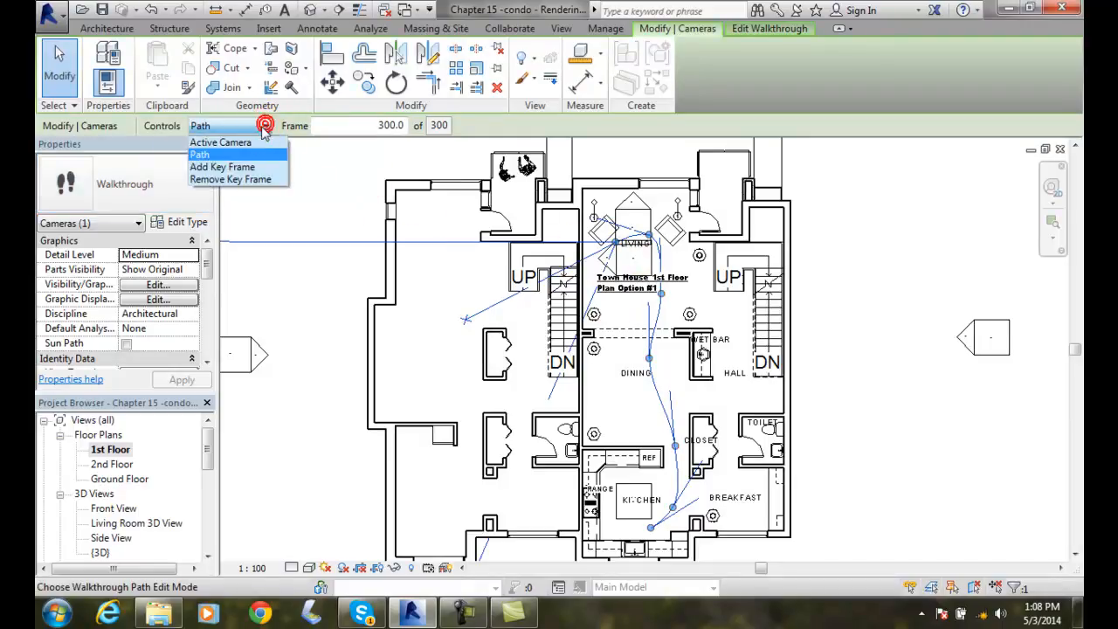
click(236, 168)
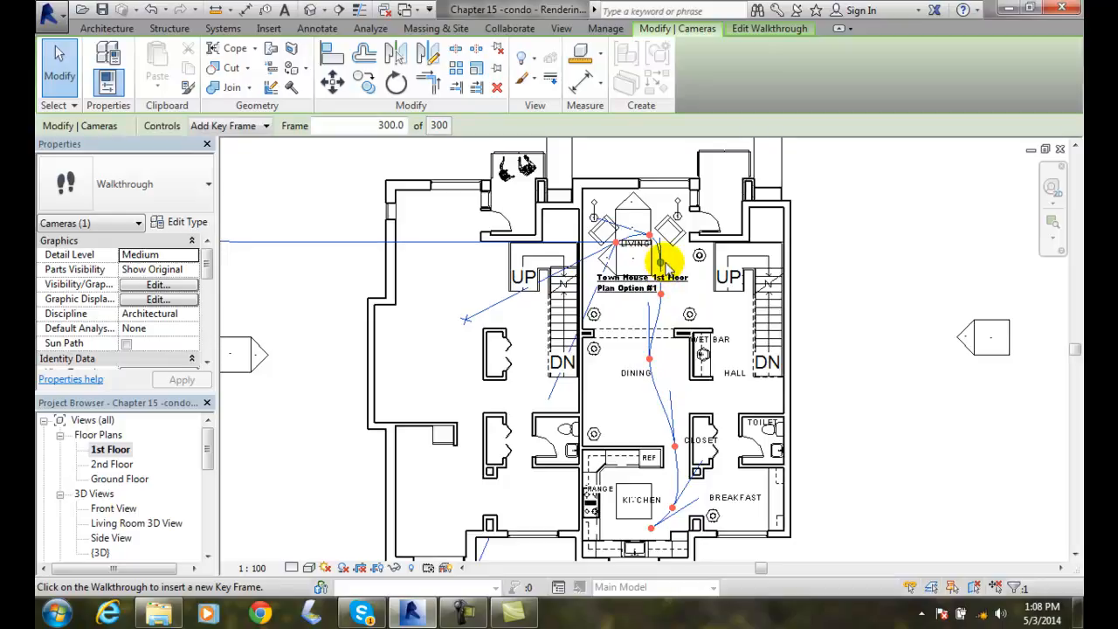
click(665, 262)
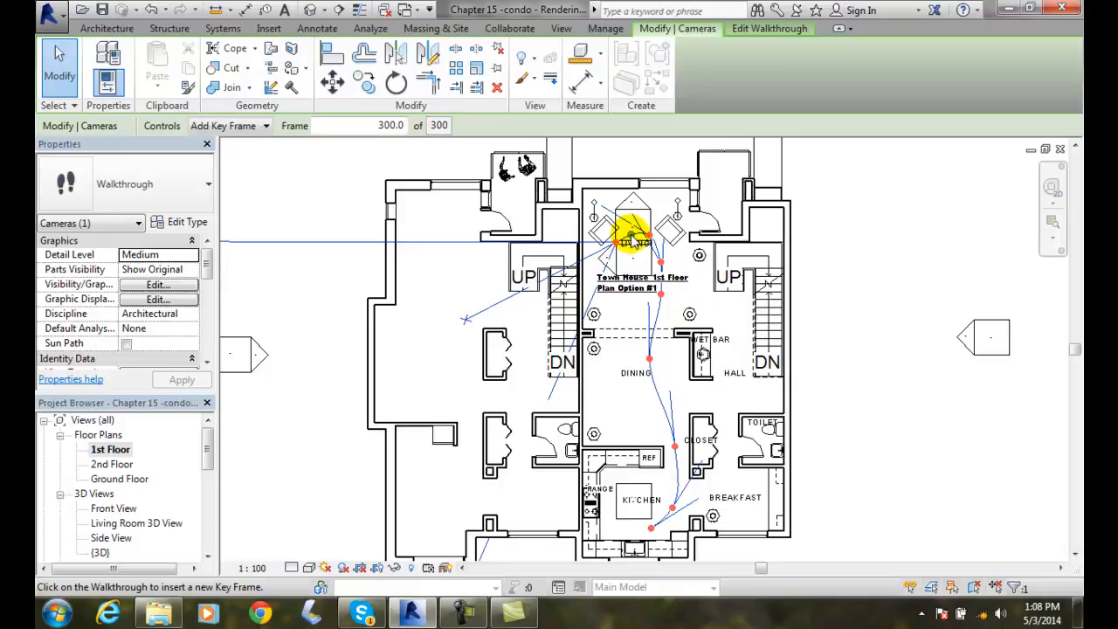
click(662, 402)
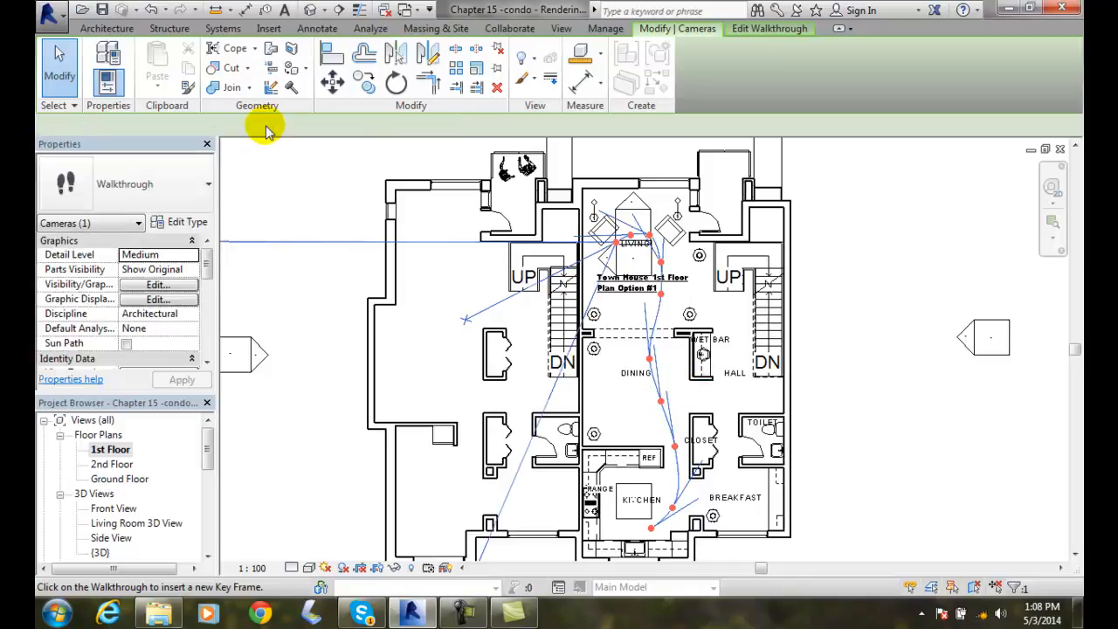
Remove the added key frame in the dining room from the walkthrough path
click(244, 126)
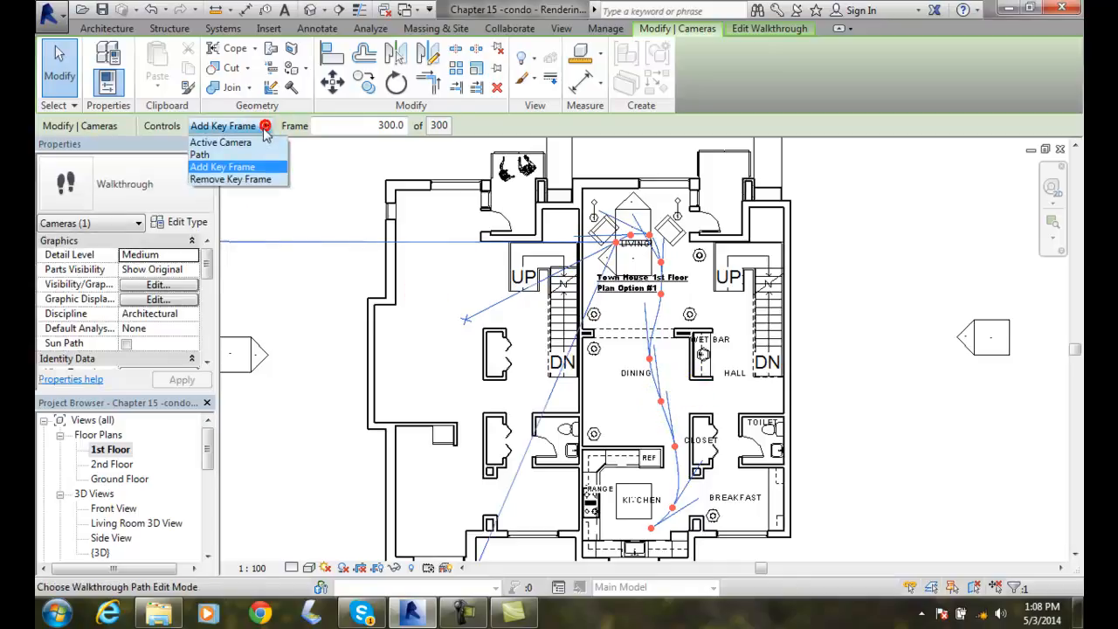
click(232, 180)
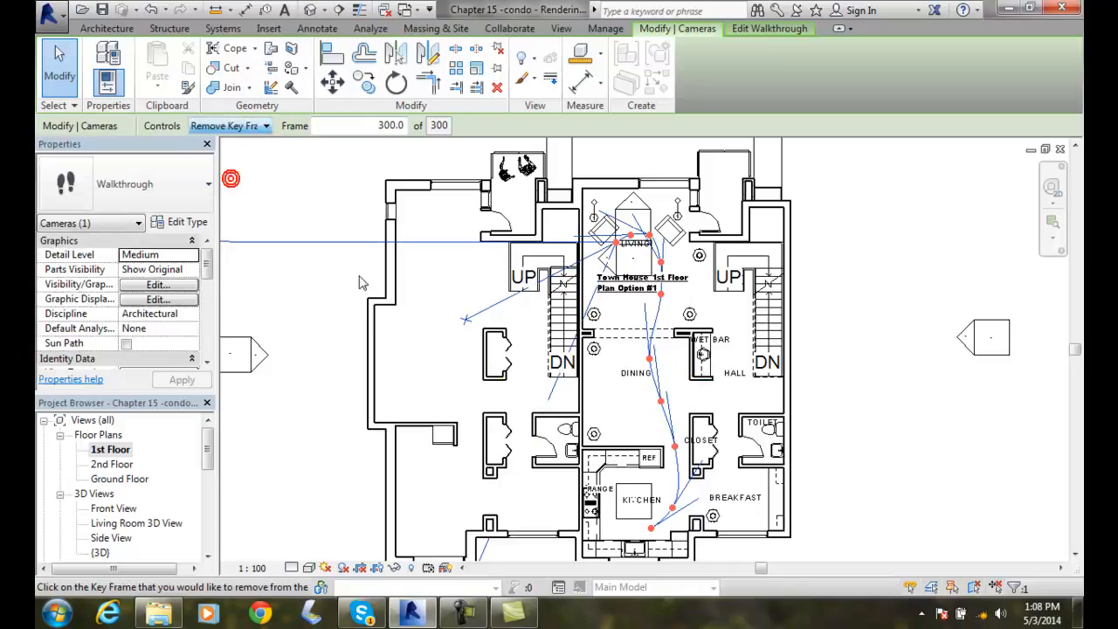
click(661, 401)
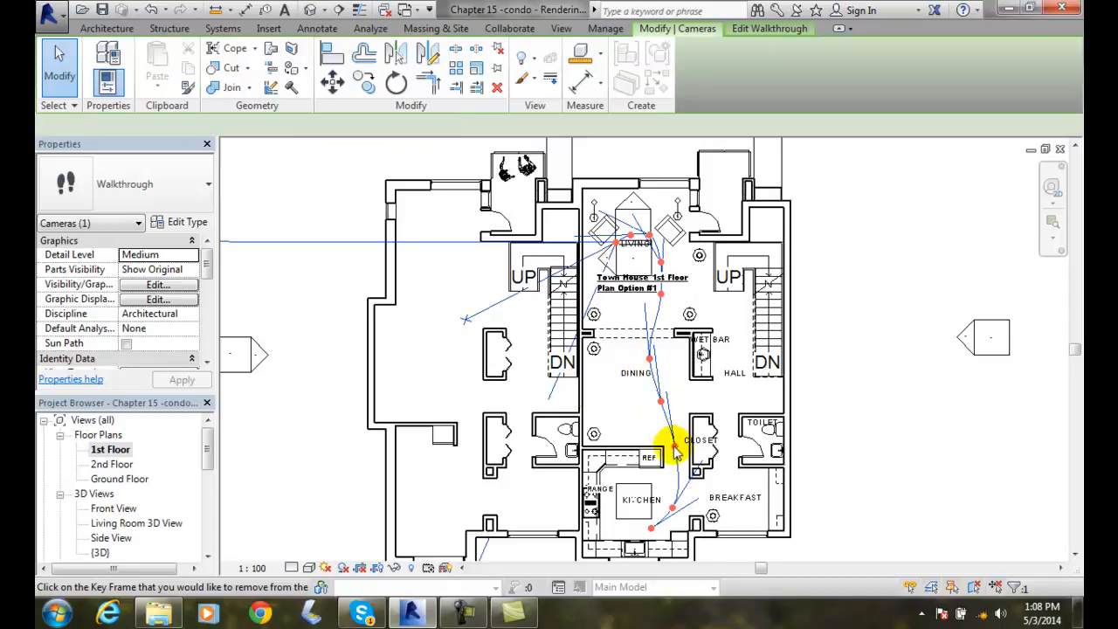
click(661, 401)
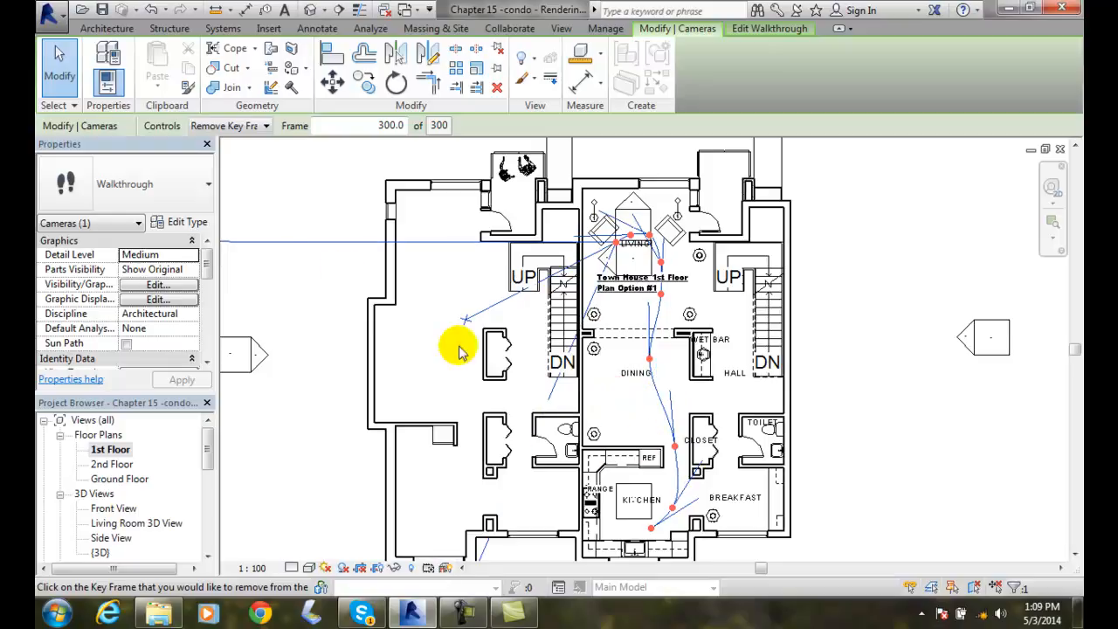
Set the walkthrough controls to Path and slightly shift the dining room key frame and the key frame between kitchen and breakfast
click(266, 127)
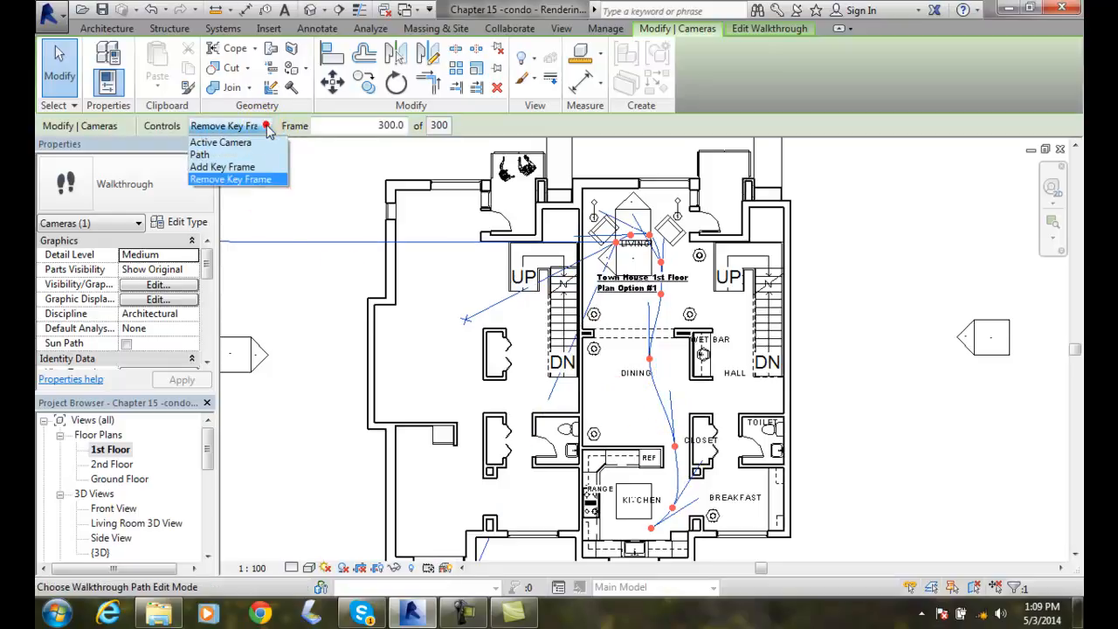
click(225, 154)
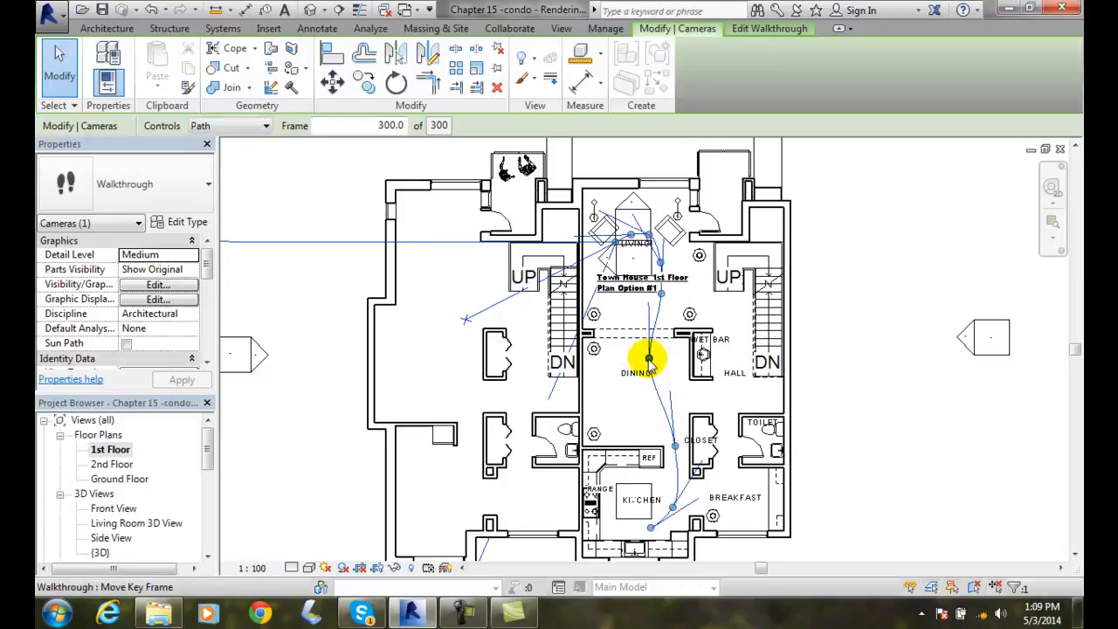
drag(641, 351, 638, 357)
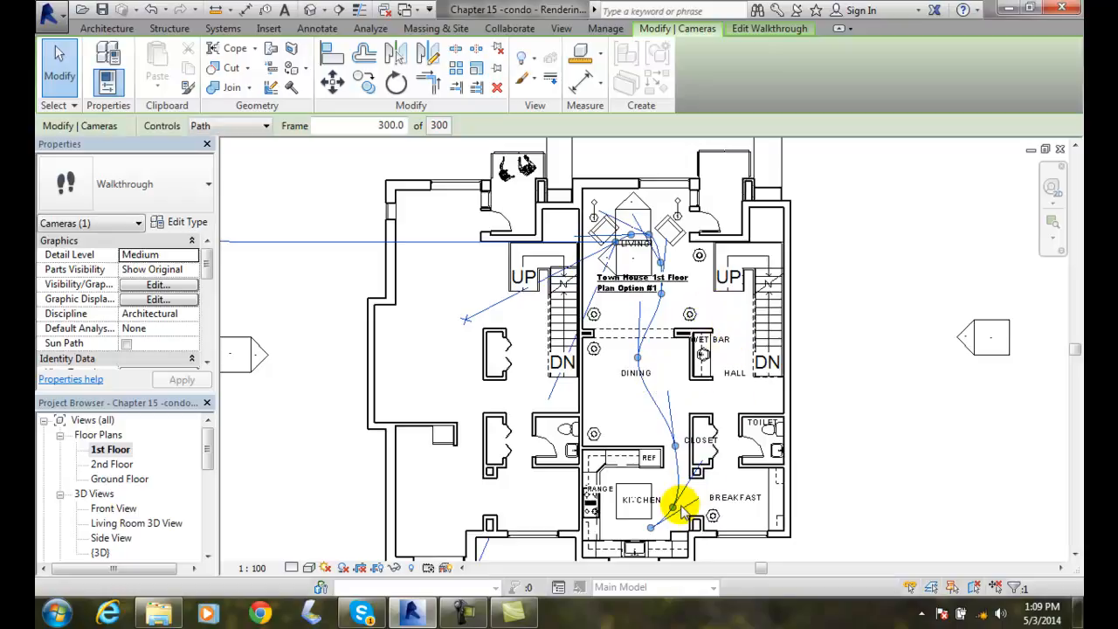
mouse_move(673, 513)
mouse_down()
mouse_move(673, 449)
mouse_move(675, 507)
mouse_up()
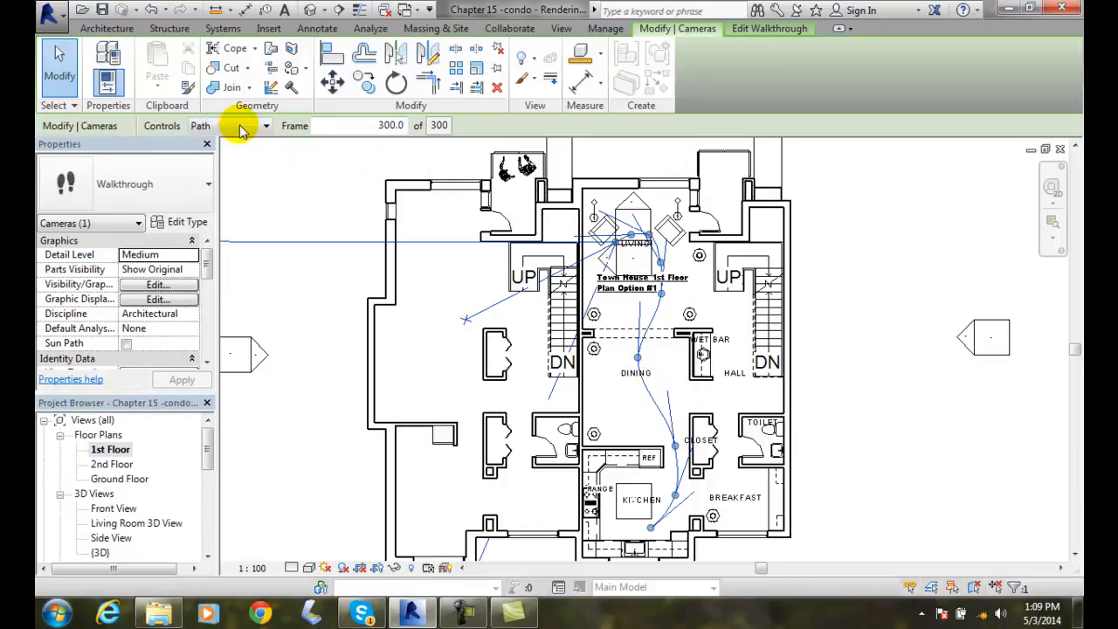
Set the controls to Active Camera, then show the Walkthrough 1 camera in the plan again and resume editing the walkthrough
click(268, 126)
click(220, 142)
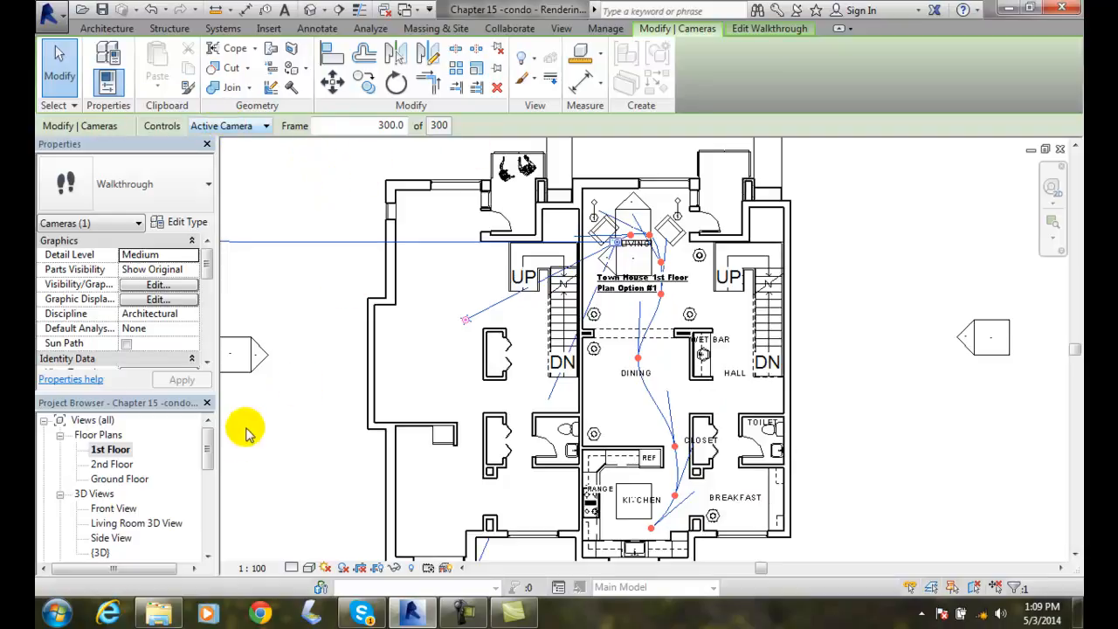
drag(206, 445, 205, 532)
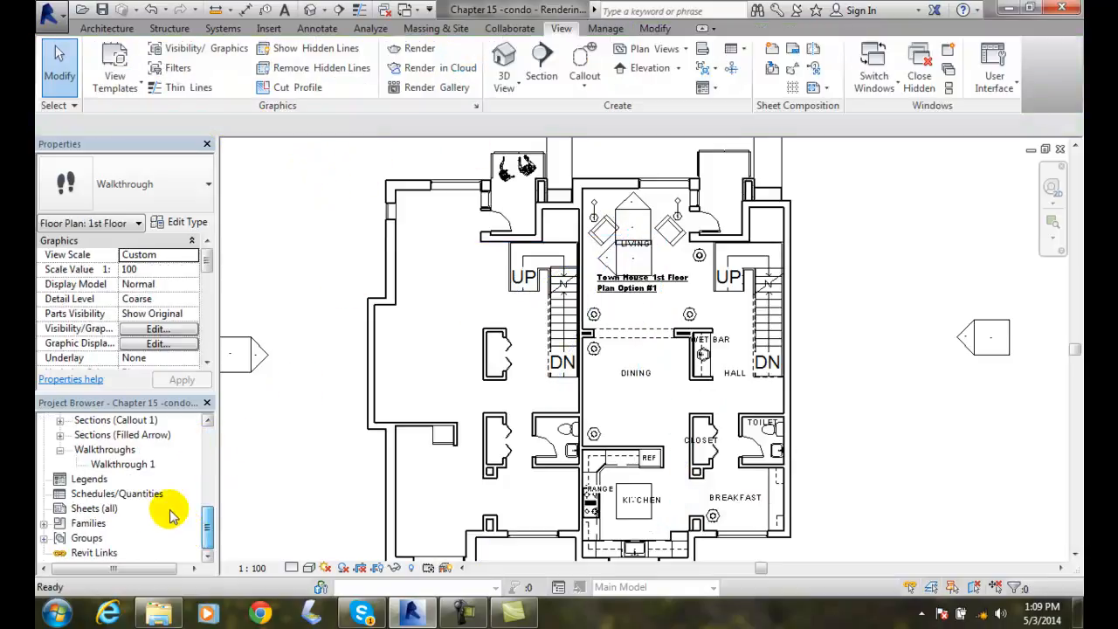
click(138, 466)
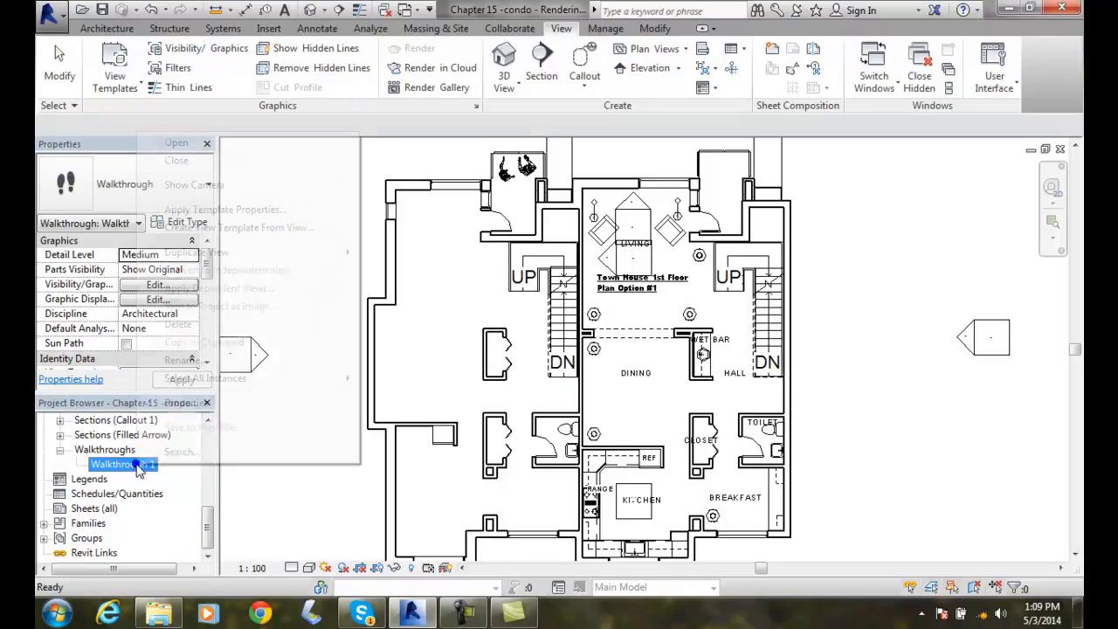
right_click(138, 465)
click(204, 186)
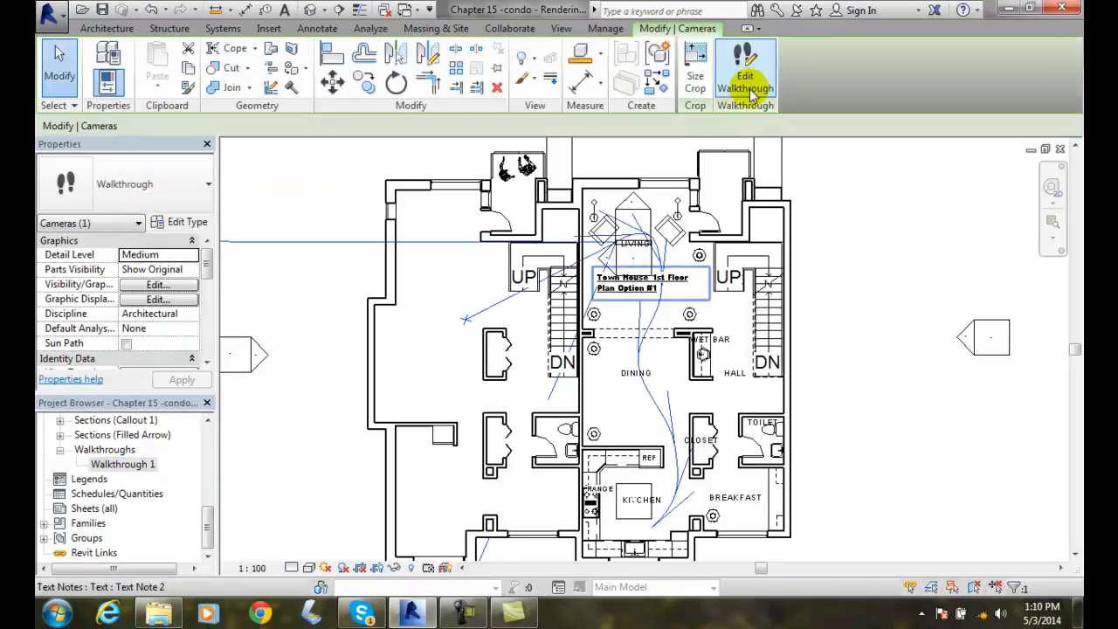
click(747, 87)
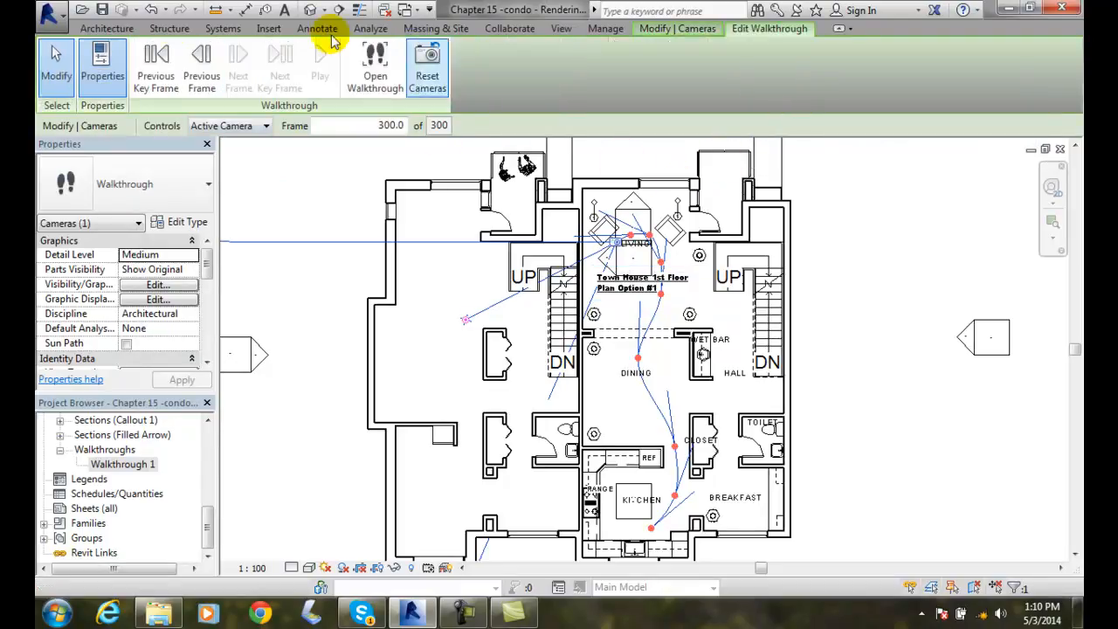
Step the active camera back from the path's end, key frame by key frame, to frame 246.1 in the living room
click(163, 85)
click(164, 85)
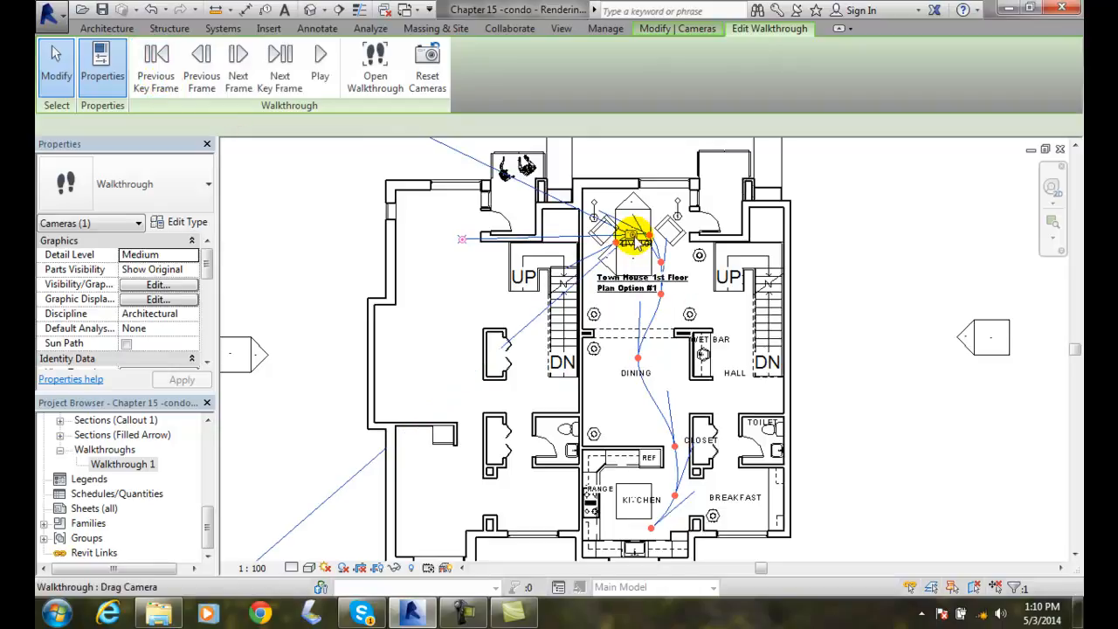
click(154, 63)
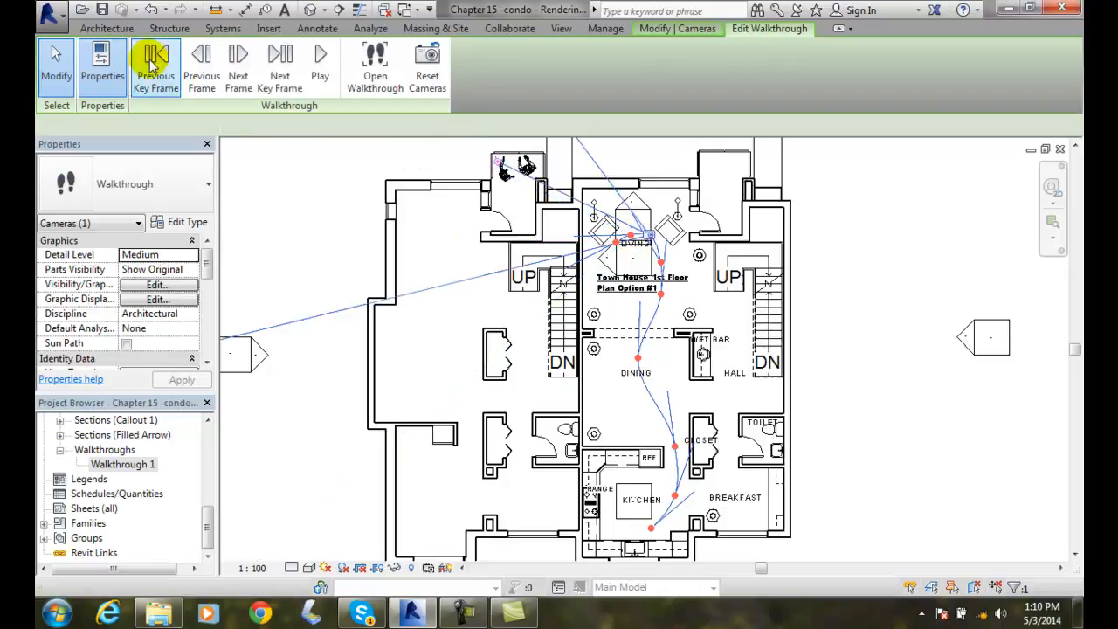
click(154, 63)
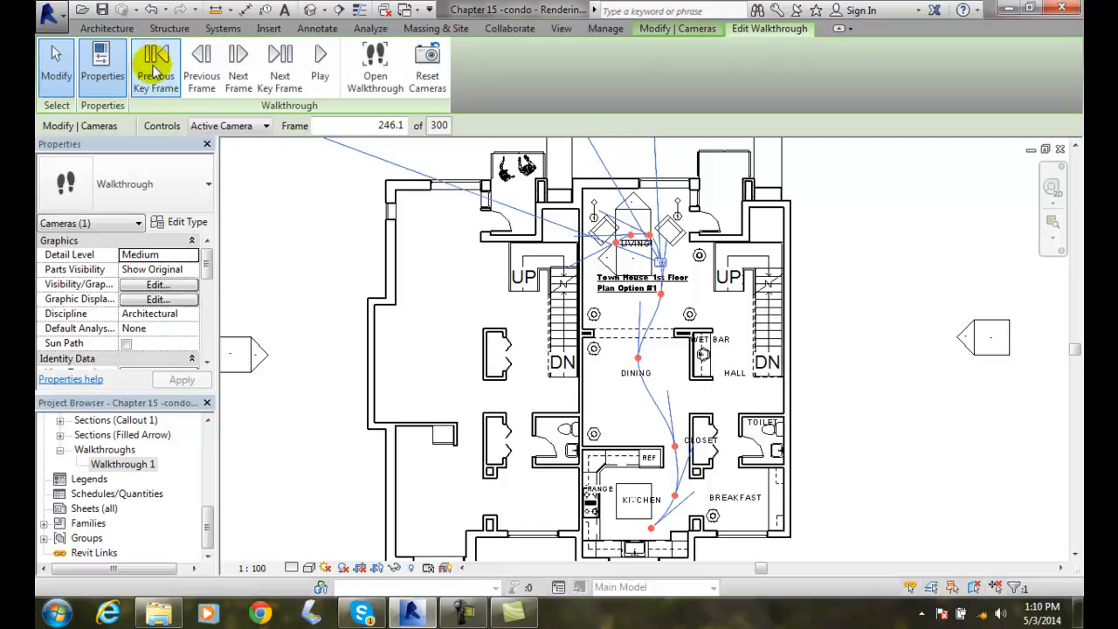
Step the active camera back frame by frame to frame 240.1 and reset the walkthrough cameras
click(208, 83)
click(208, 83)
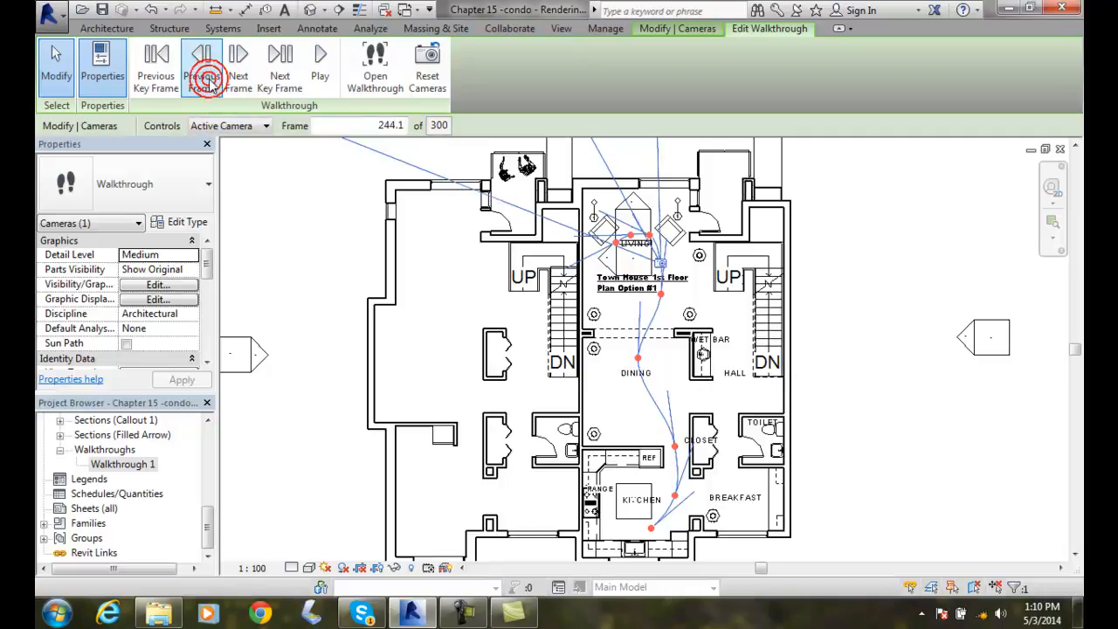
click(208, 83)
click(208, 83)
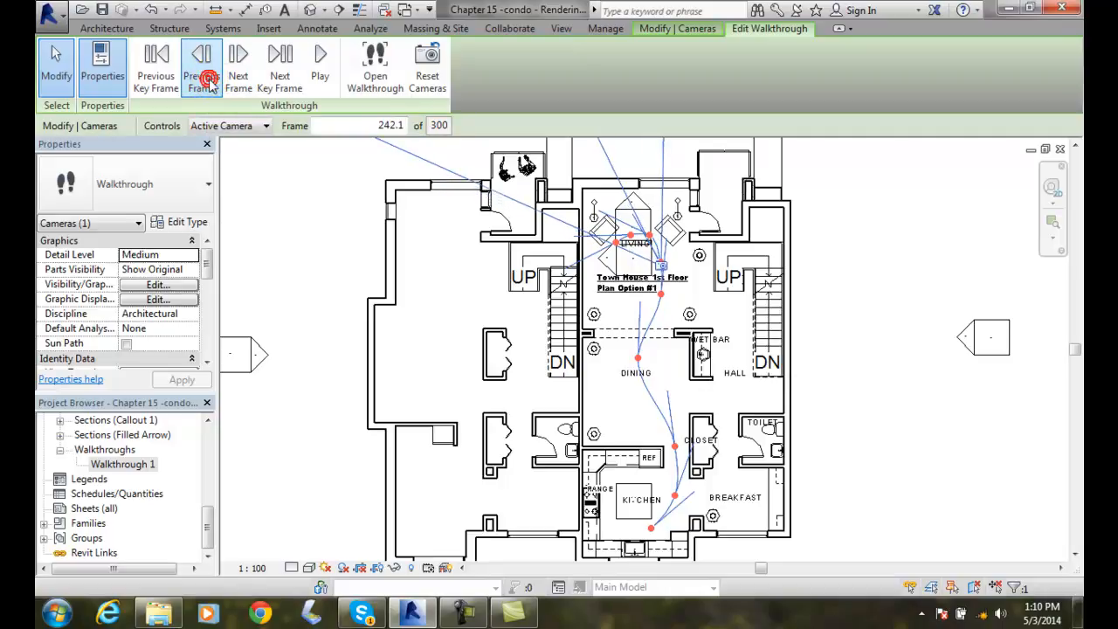
click(207, 83)
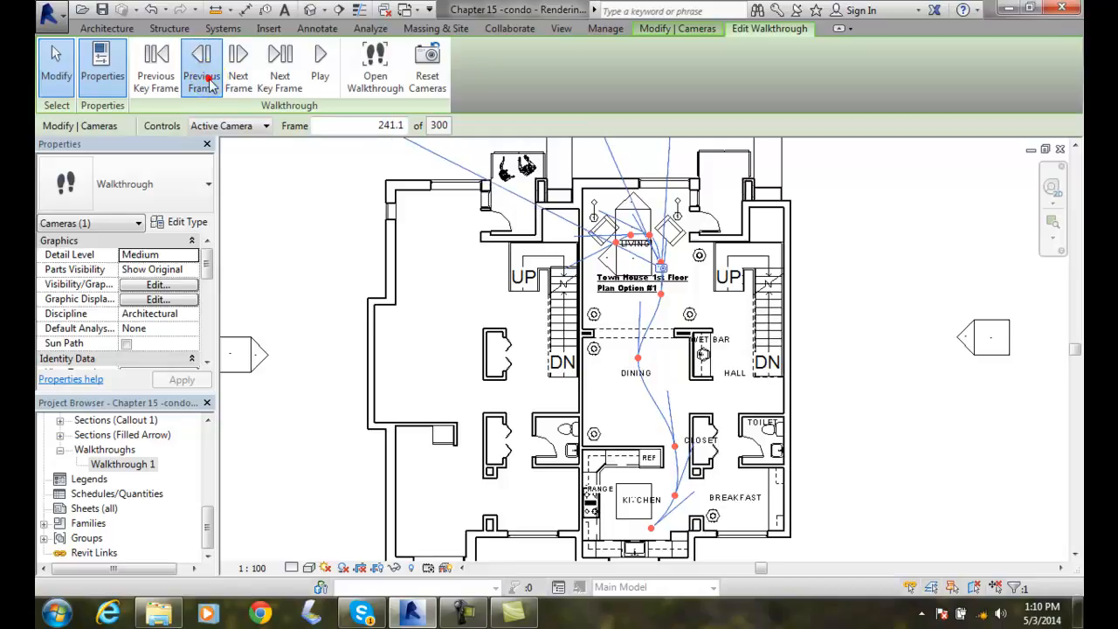
click(208, 83)
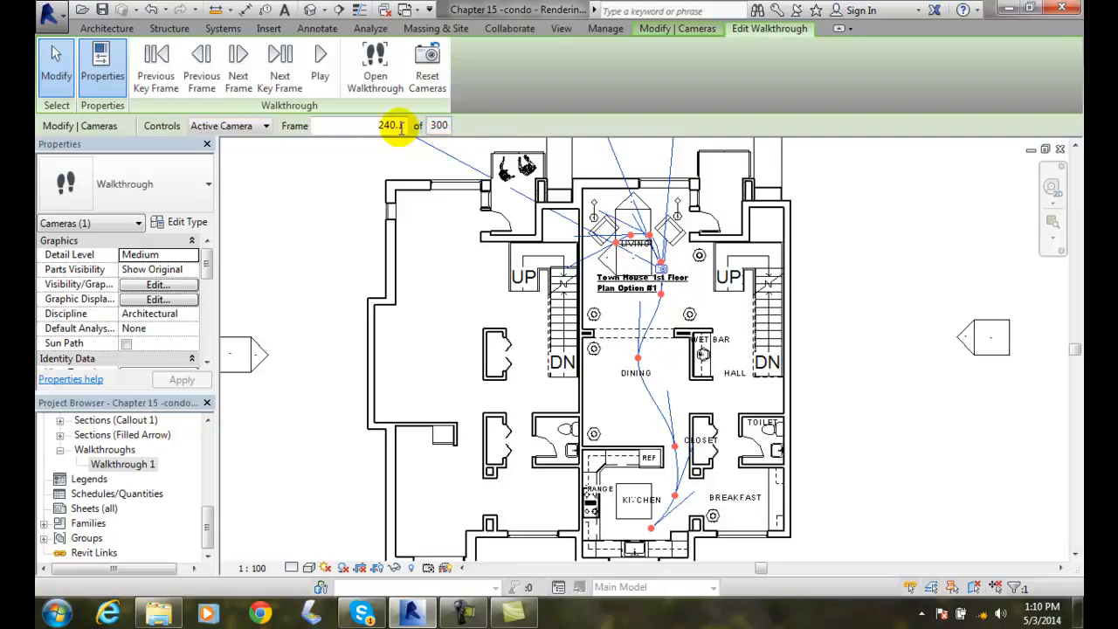
click(432, 73)
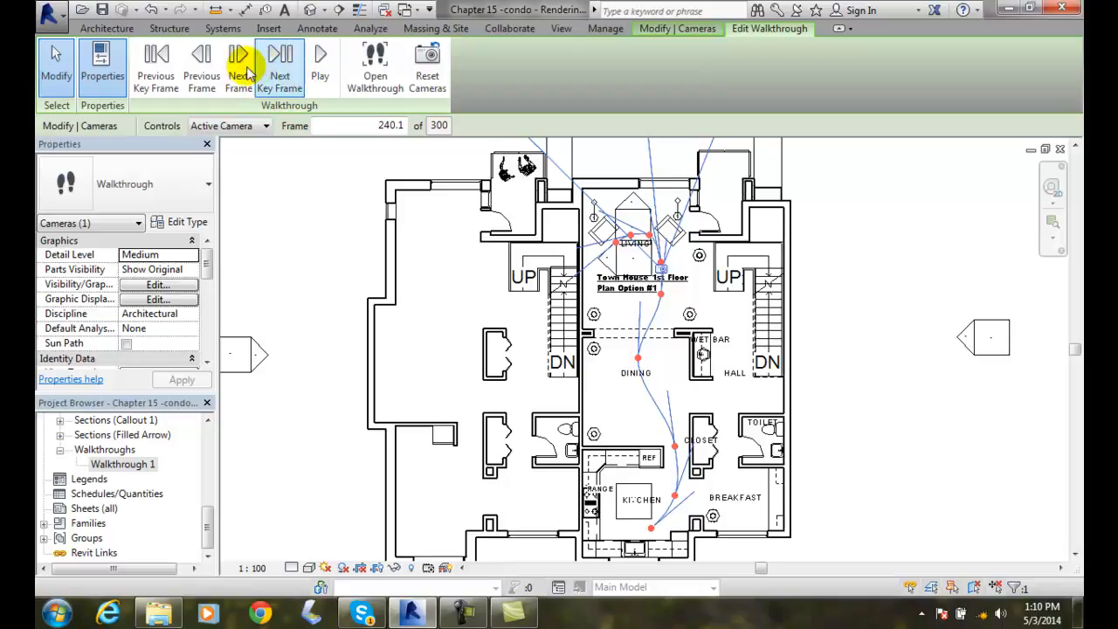
Move the active camera back through the remaining key frames to the walkthrough's first frame in the kitchen
click(153, 77)
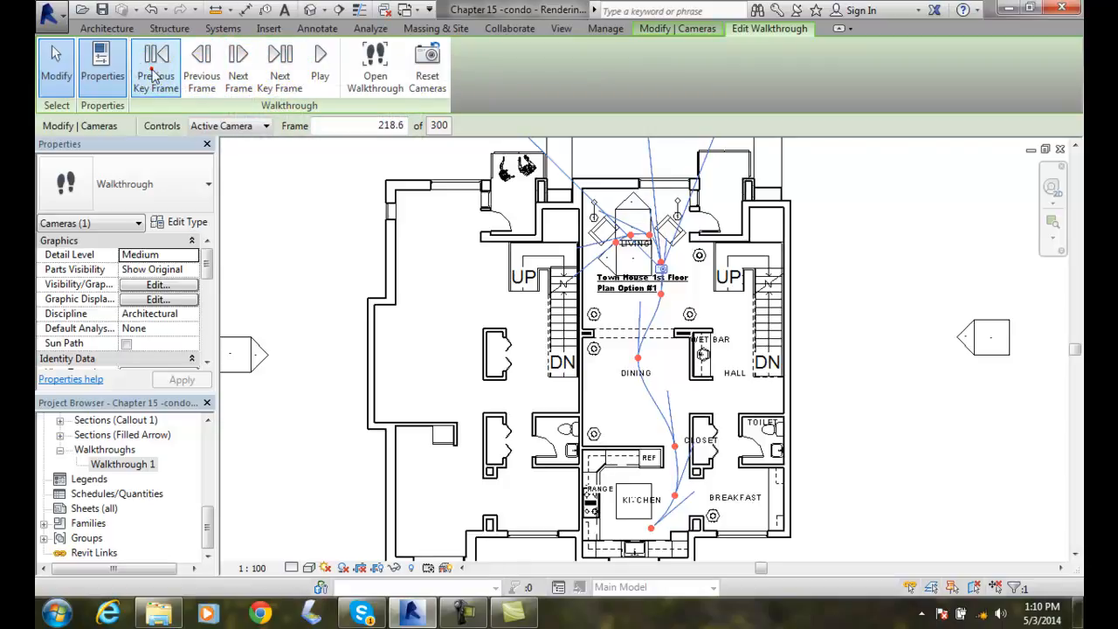
click(153, 77)
click(153, 77)
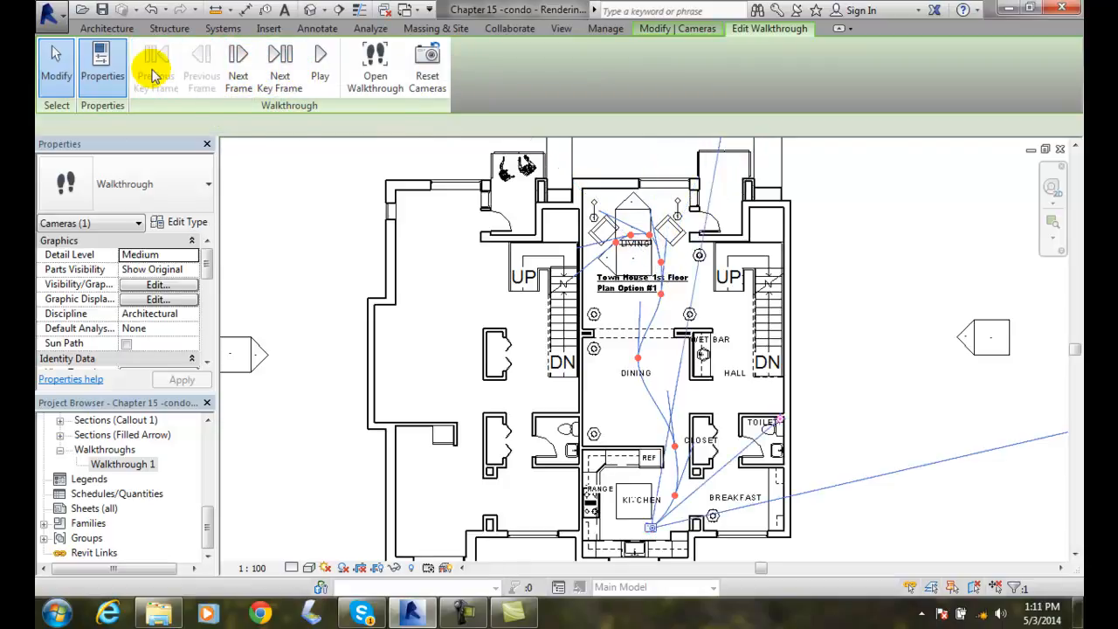
Open the Walkthrough 1 perspective view and start editing the walkthrough there
click(208, 528)
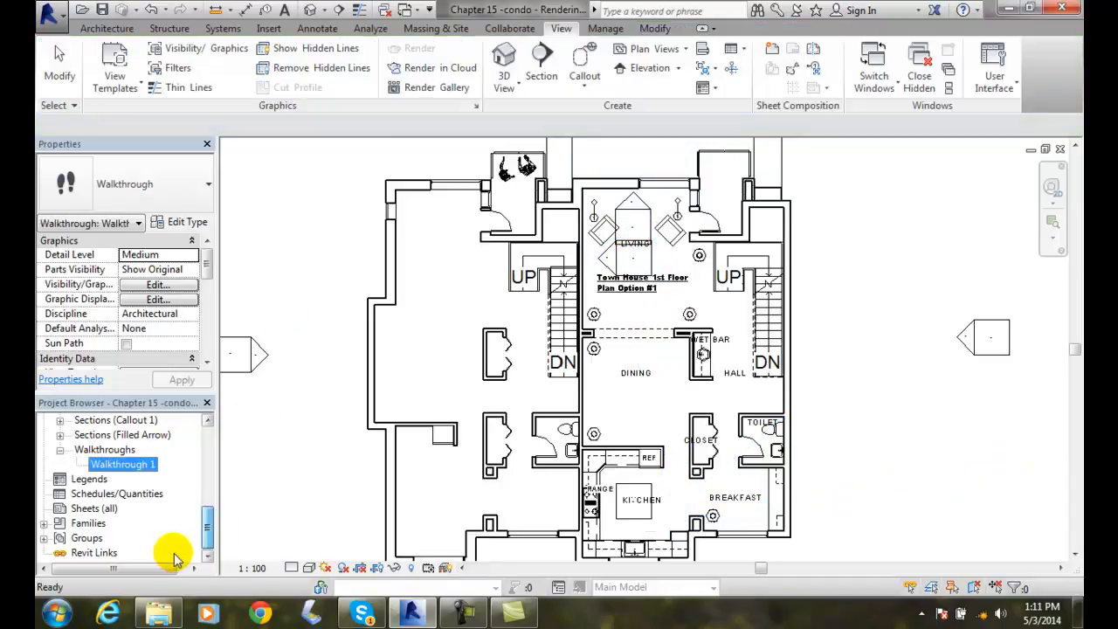
double_click(125, 466)
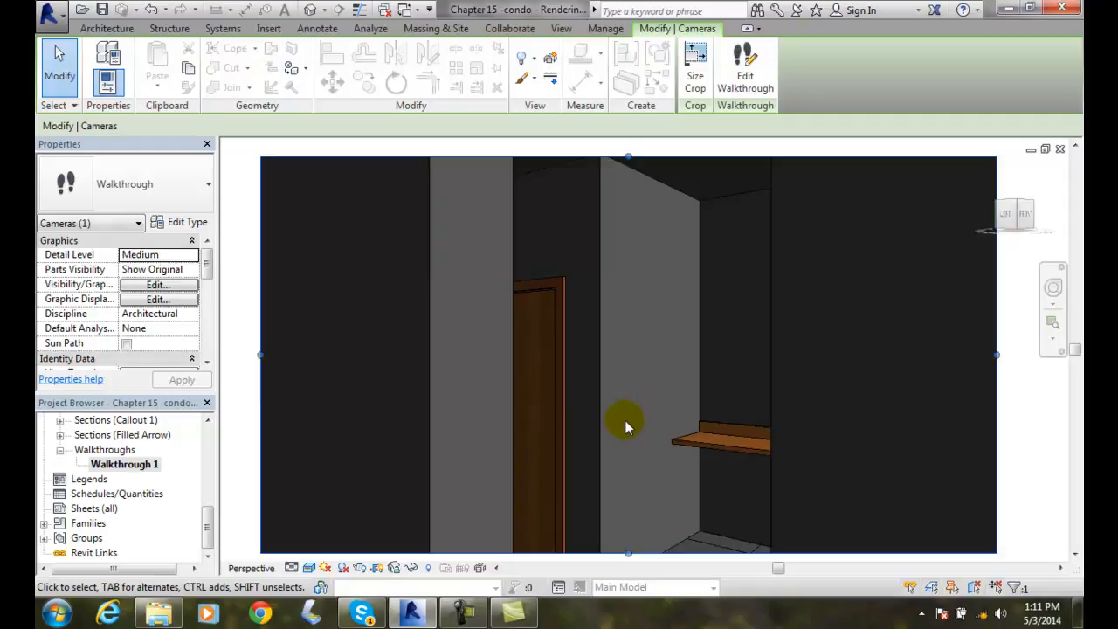
click(742, 79)
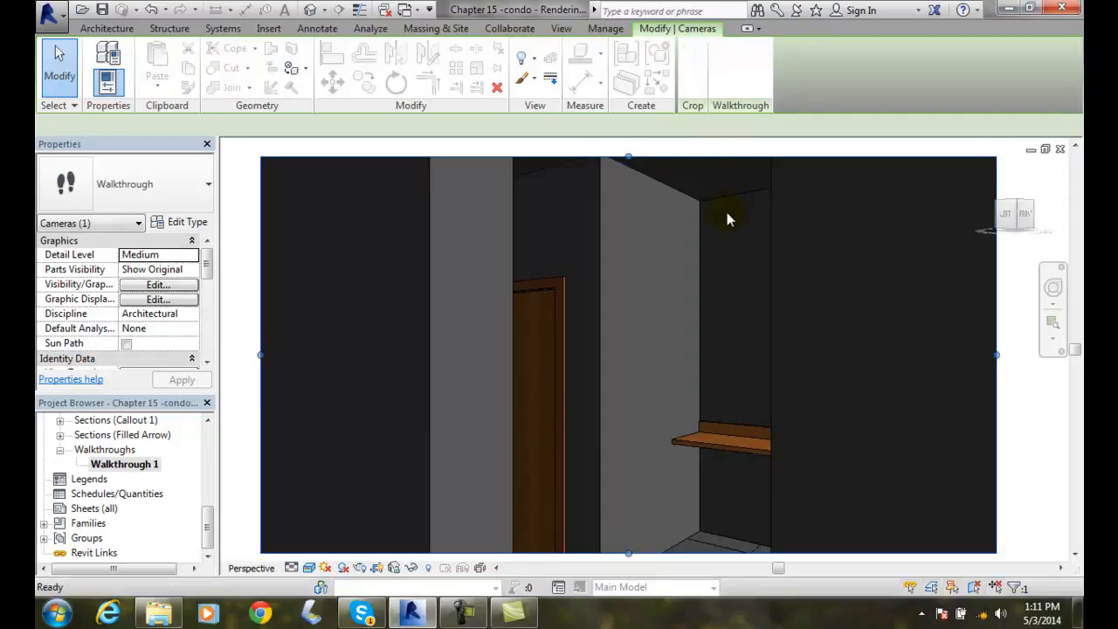
Resume editing the walkthrough in the 1st Floor plan and change the plan to a shaded visual style
drag(207, 528, 214, 414)
double_click(123, 449)
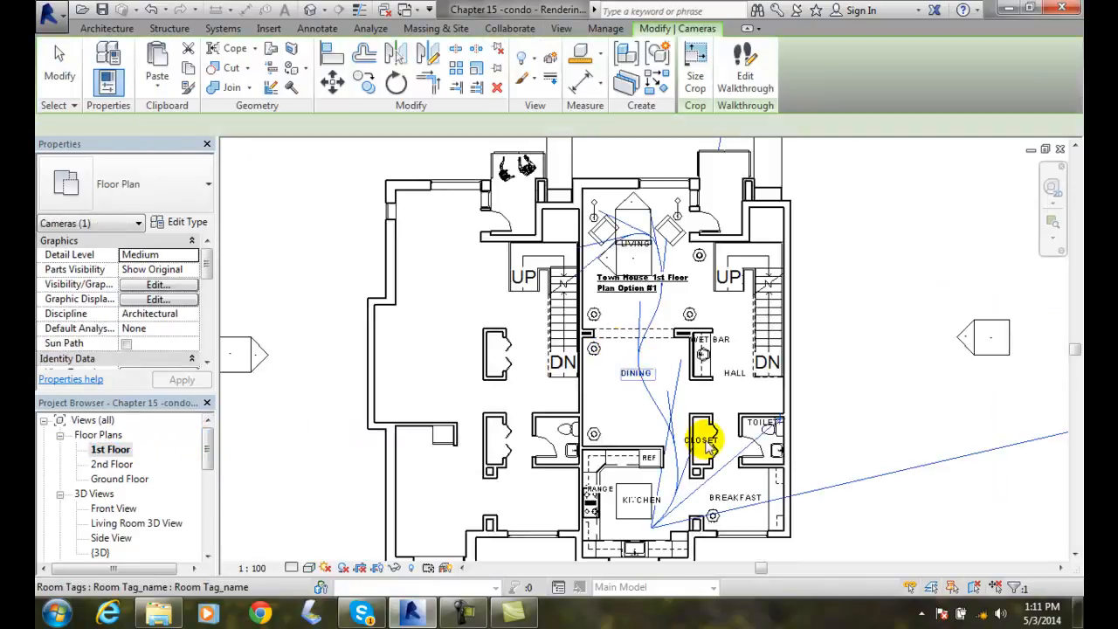
click(743, 96)
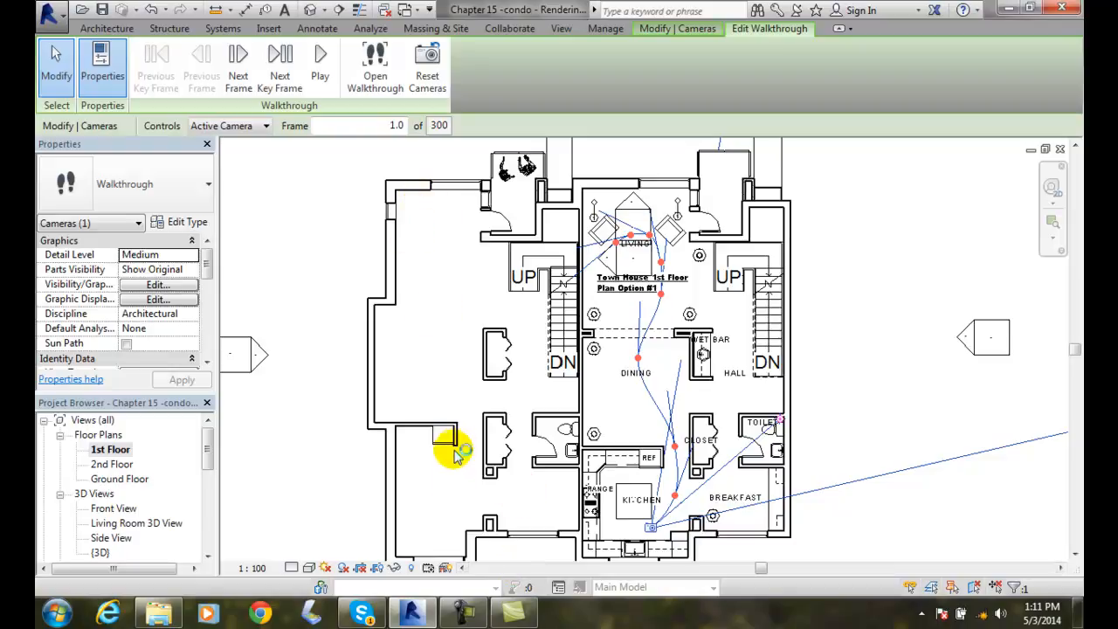
click(310, 567)
click(342, 535)
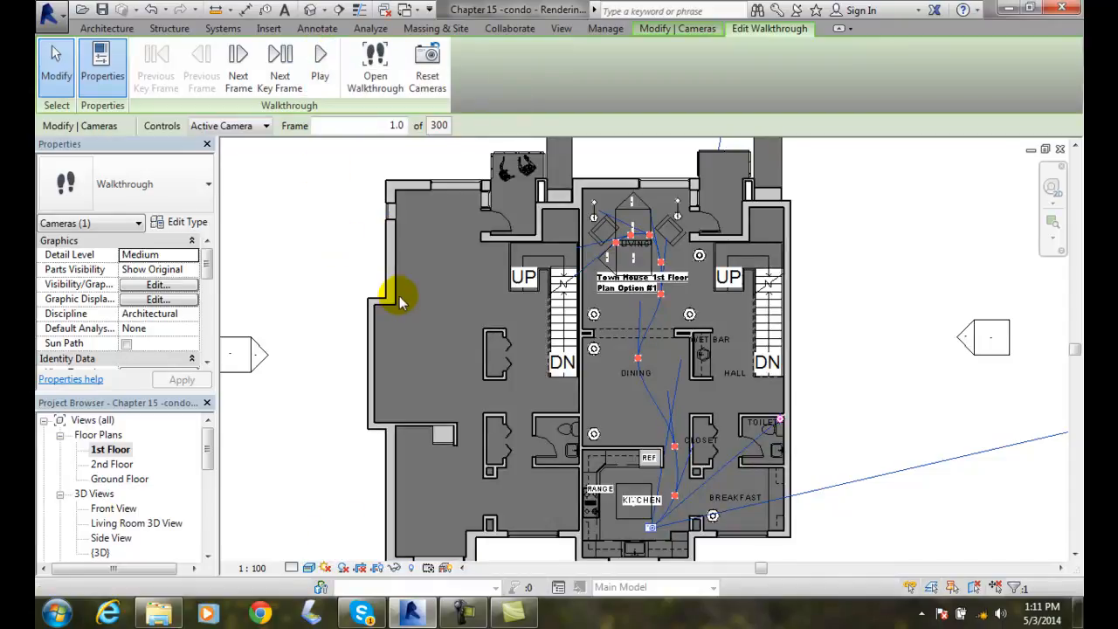
Play the walkthrough from frame 1 in the floor plan and stop the playback partway
click(320, 78)
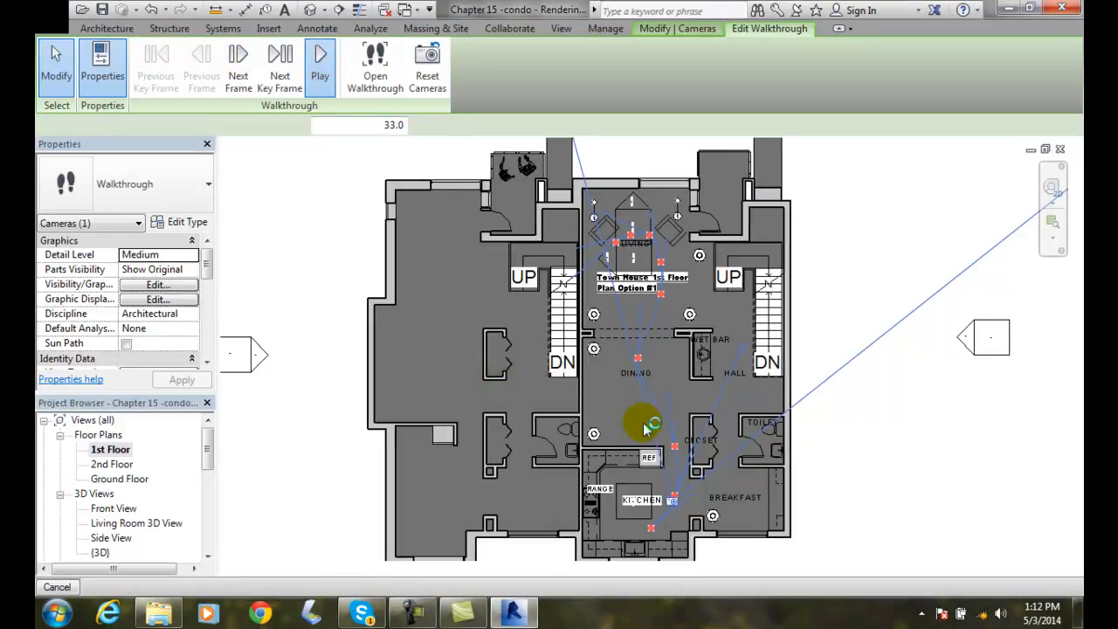
click(325, 65)
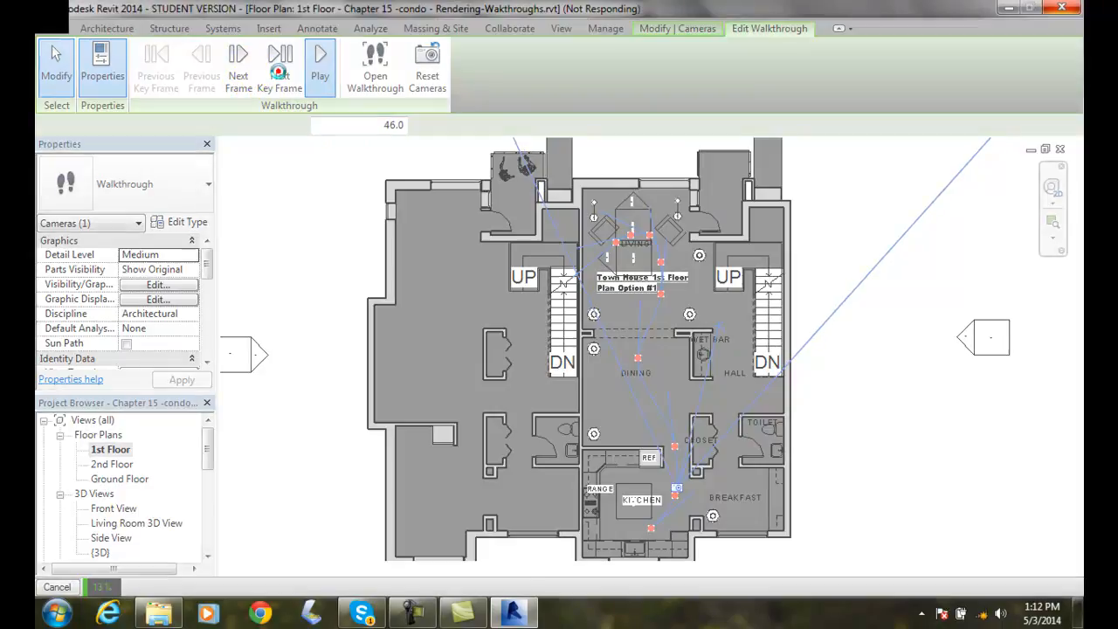
click(276, 69)
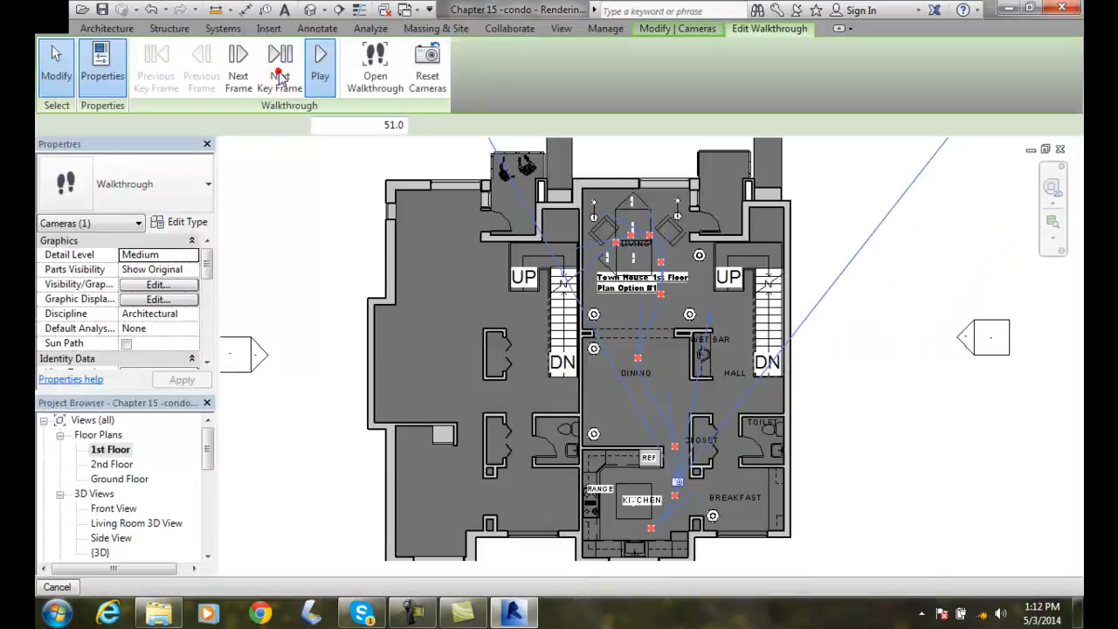
click(279, 77)
click(280, 77)
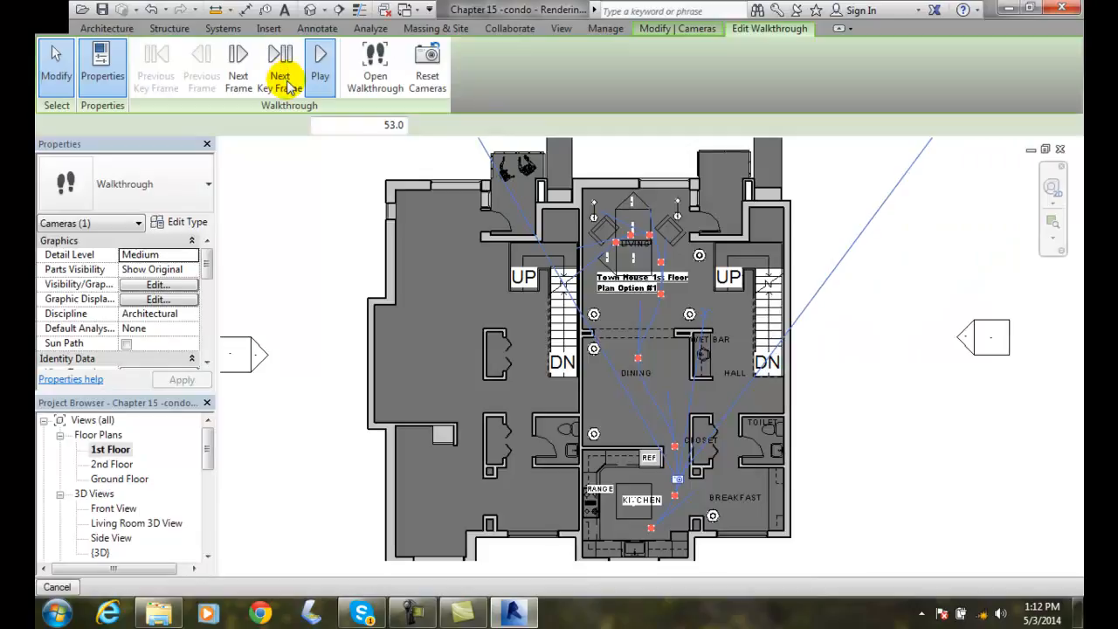
click(281, 72)
drag(208, 446, 207, 503)
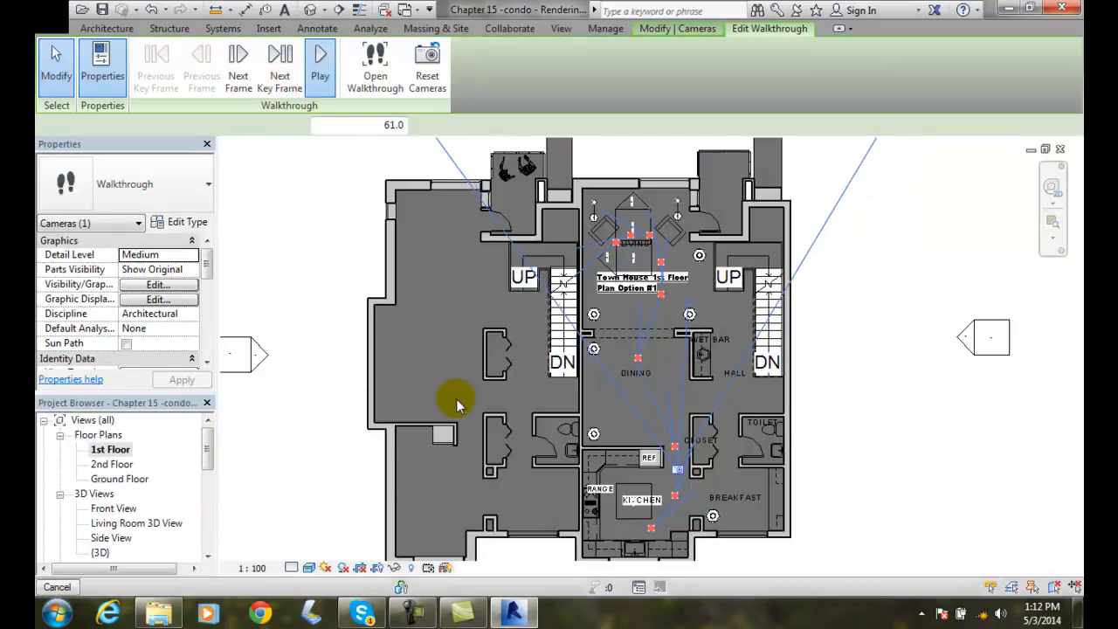
key(Escape)
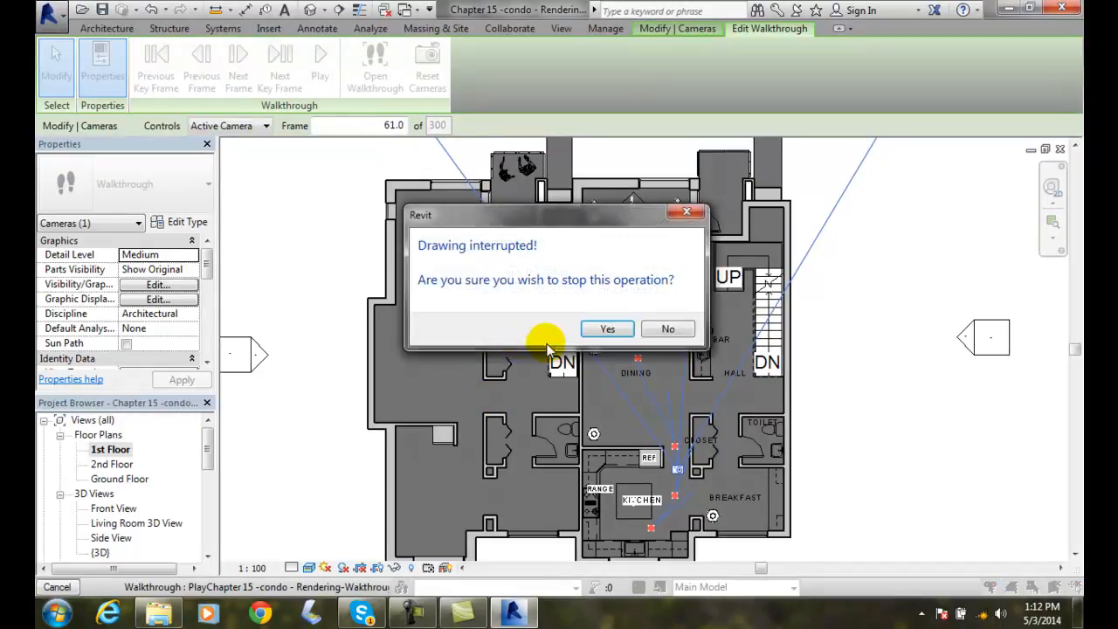
click(614, 335)
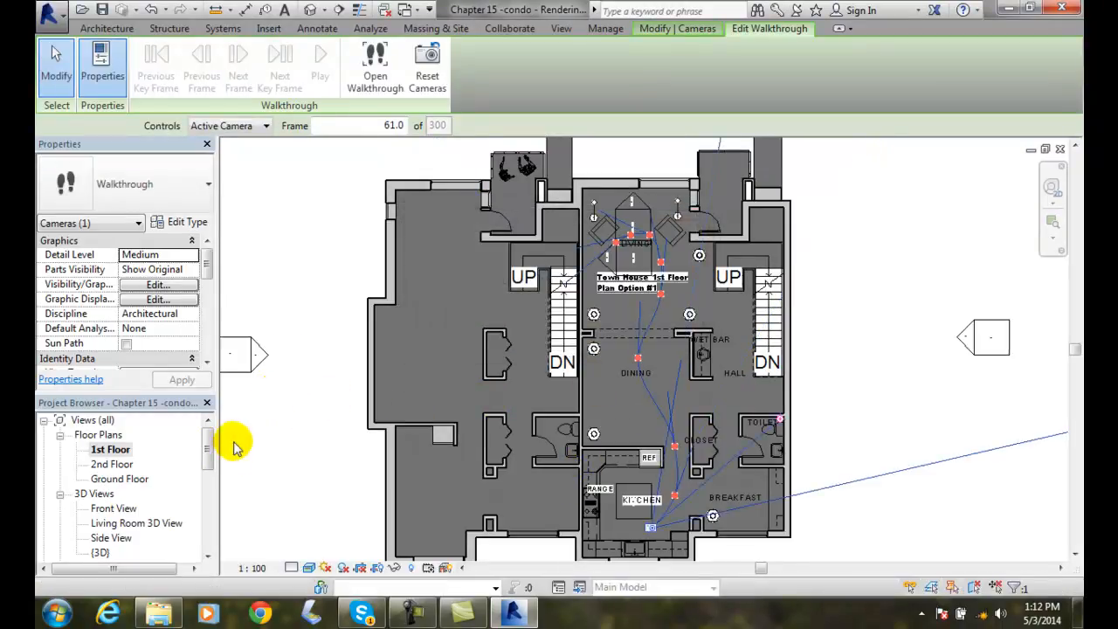
Return to the Walkthrough 1 perspective view and edit the walkthrough from frame 1
drag(206, 454, 204, 519)
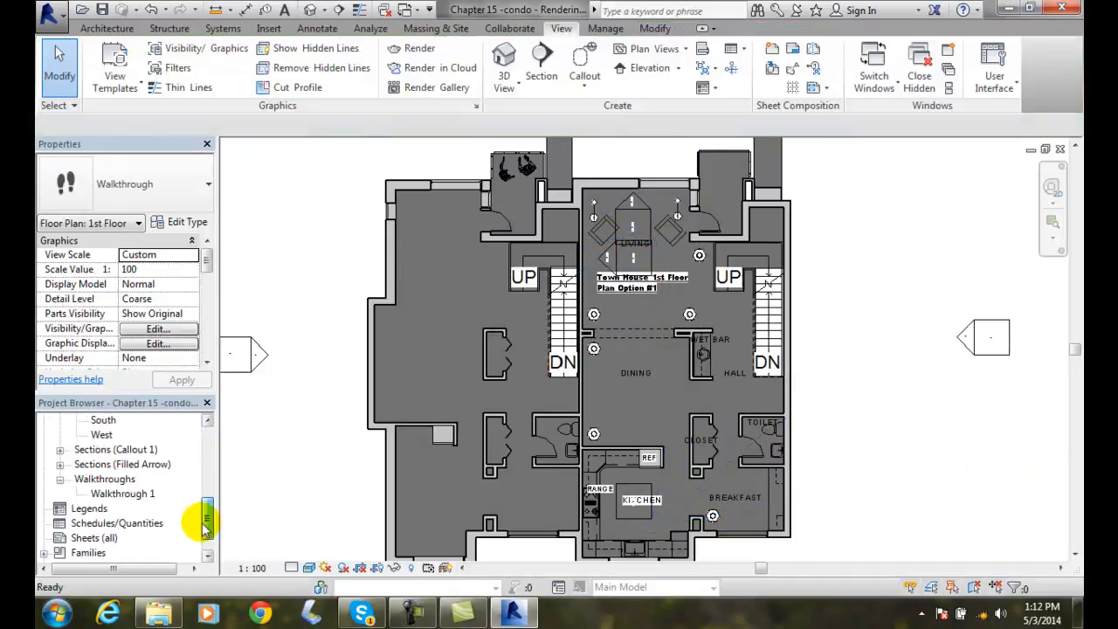
double_click(123, 495)
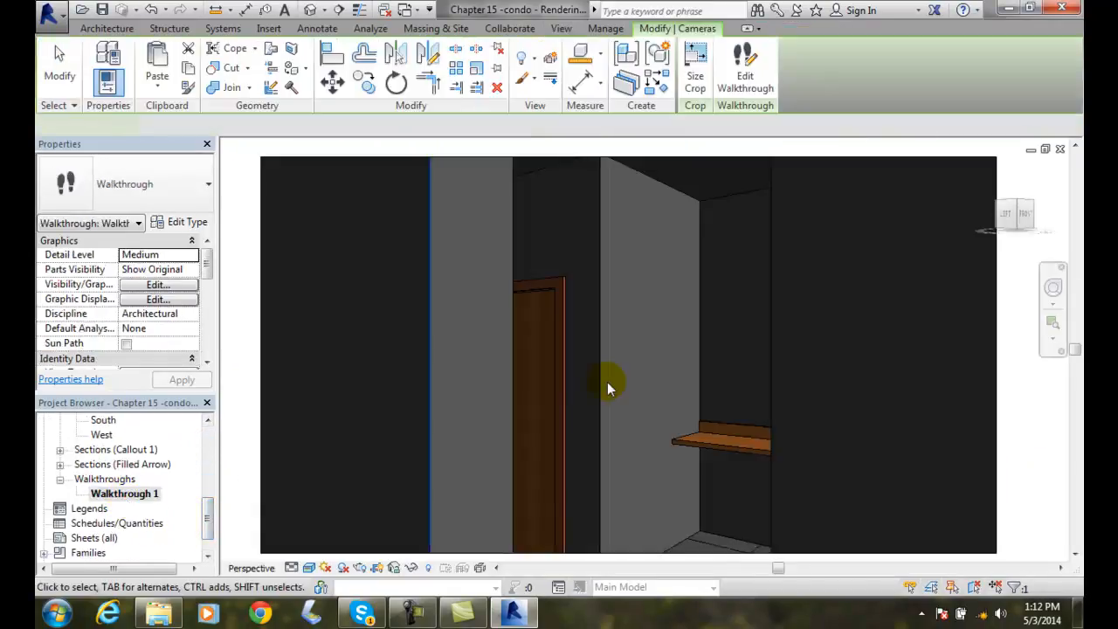
click(756, 87)
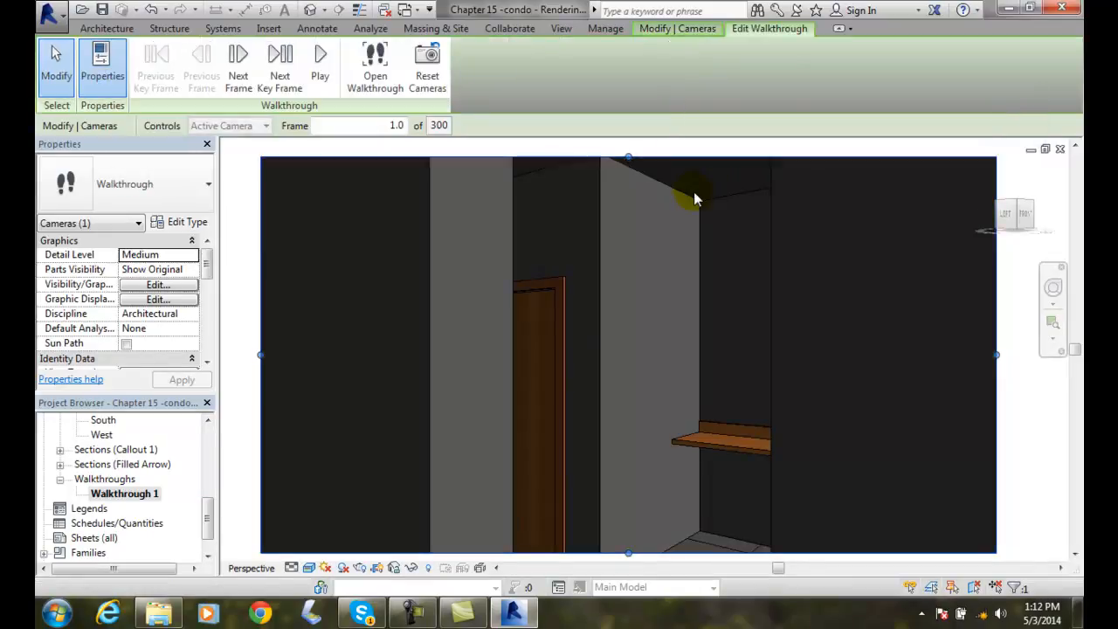
Play the walkthrough from frame 1 in the perspective view and stop the playback partway
click(320, 70)
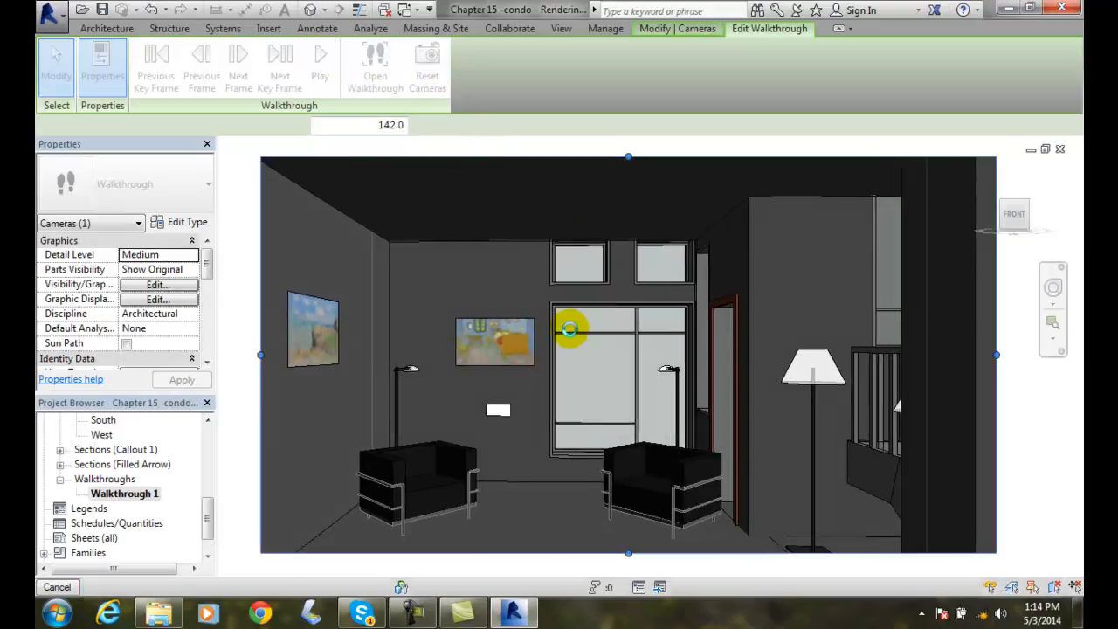
key(Escape)
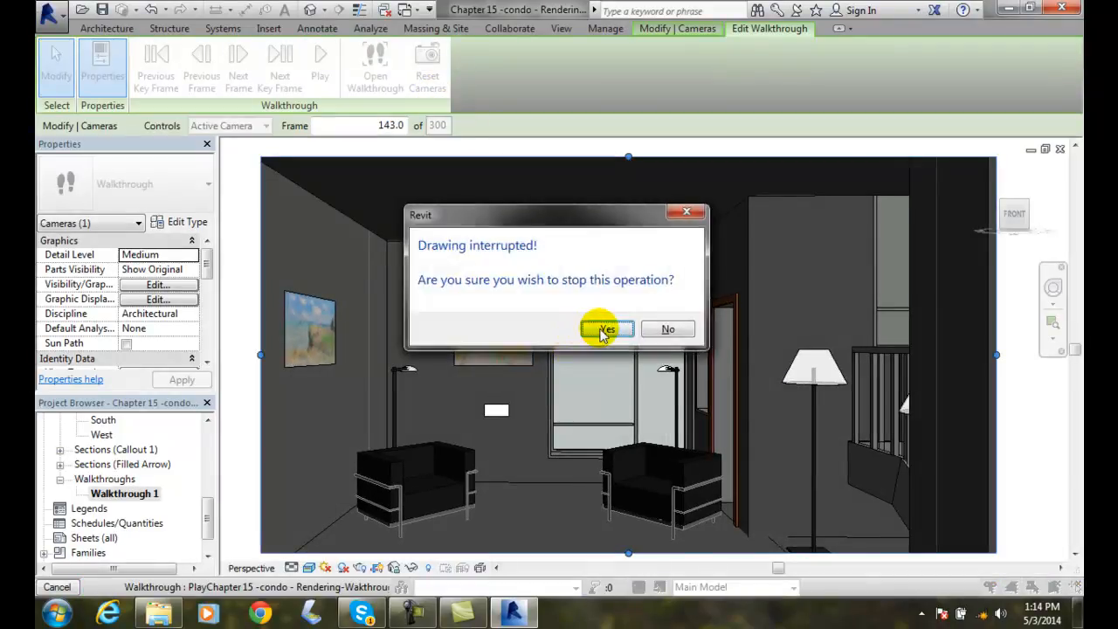
click(605, 328)
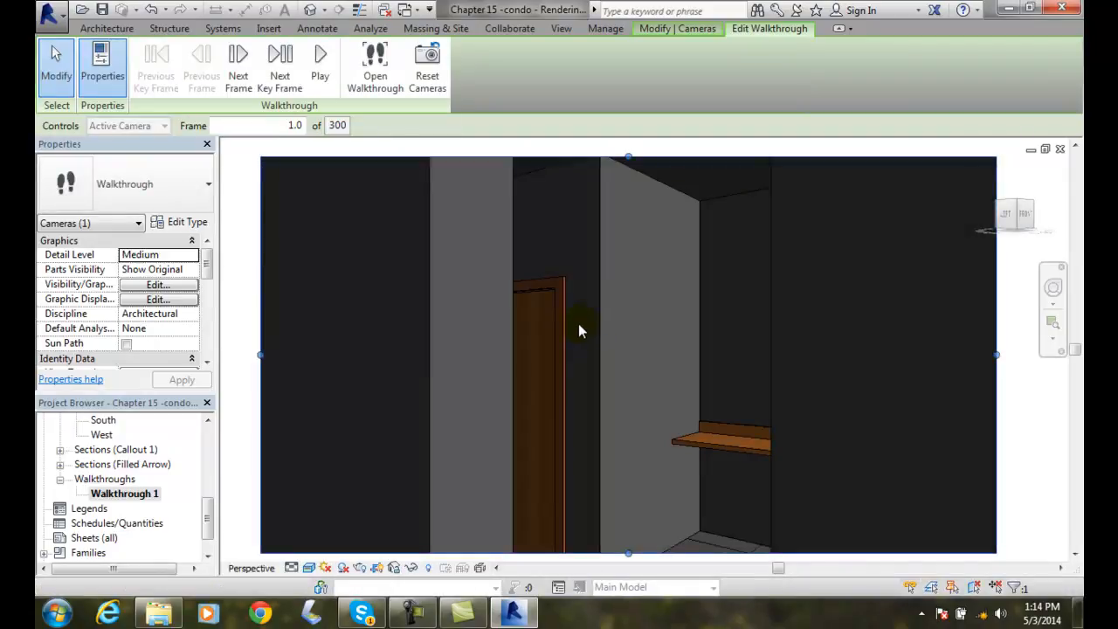
In the walkthrough frame settings, turn off uniform speed and set the accelerator of key frames 4 and 5 to 2
click(336, 127)
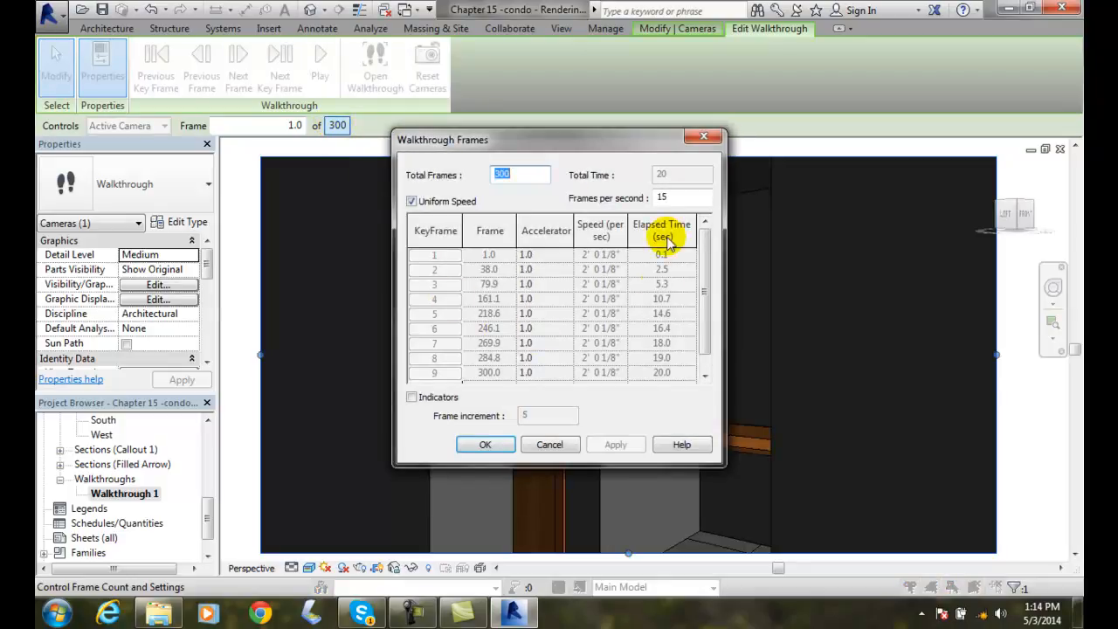
drag(704, 280, 707, 250)
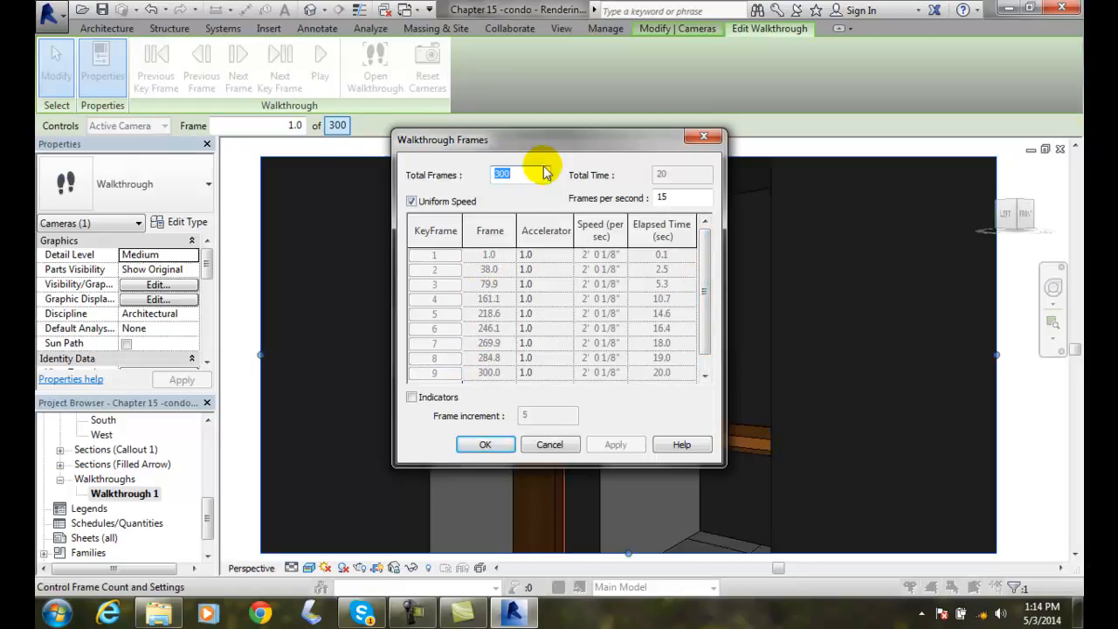
double_click(662, 197)
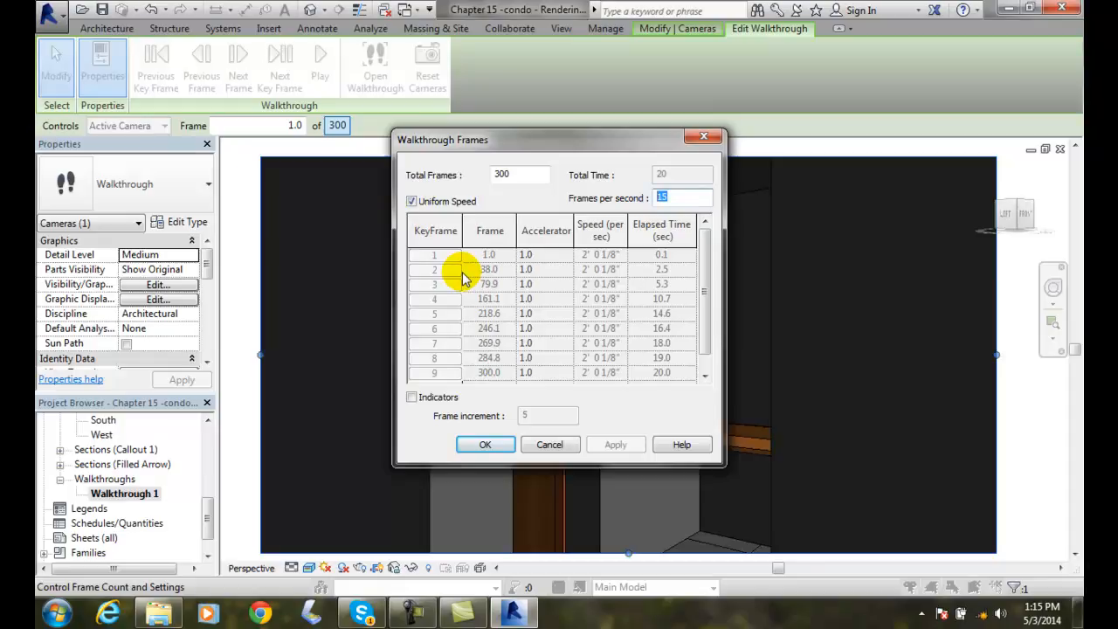
click(412, 200)
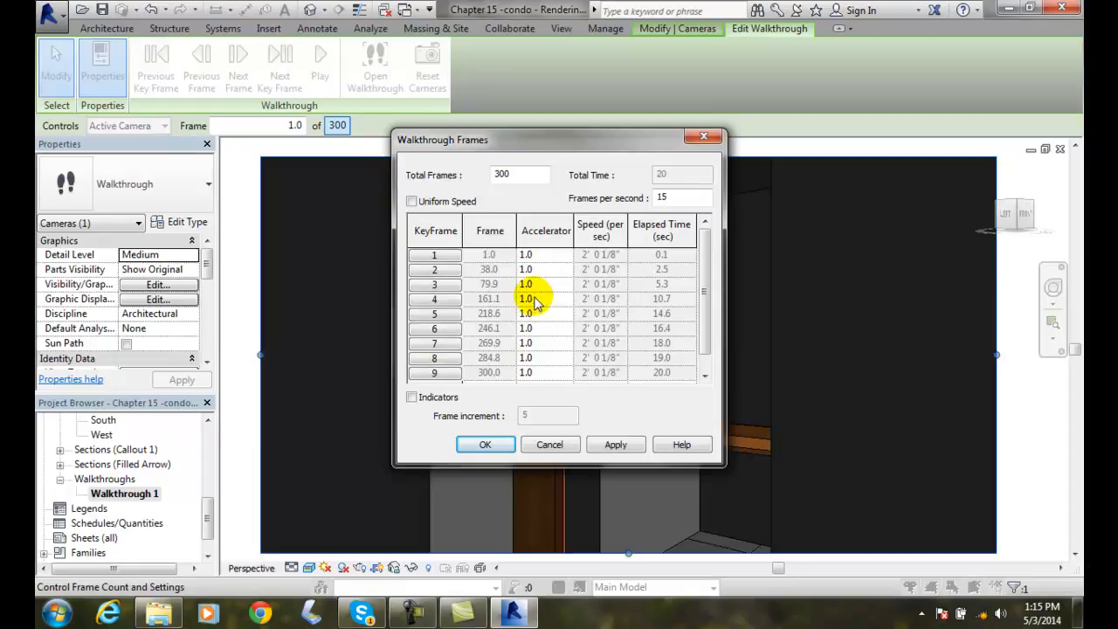
double_click(541, 299)
text(2)
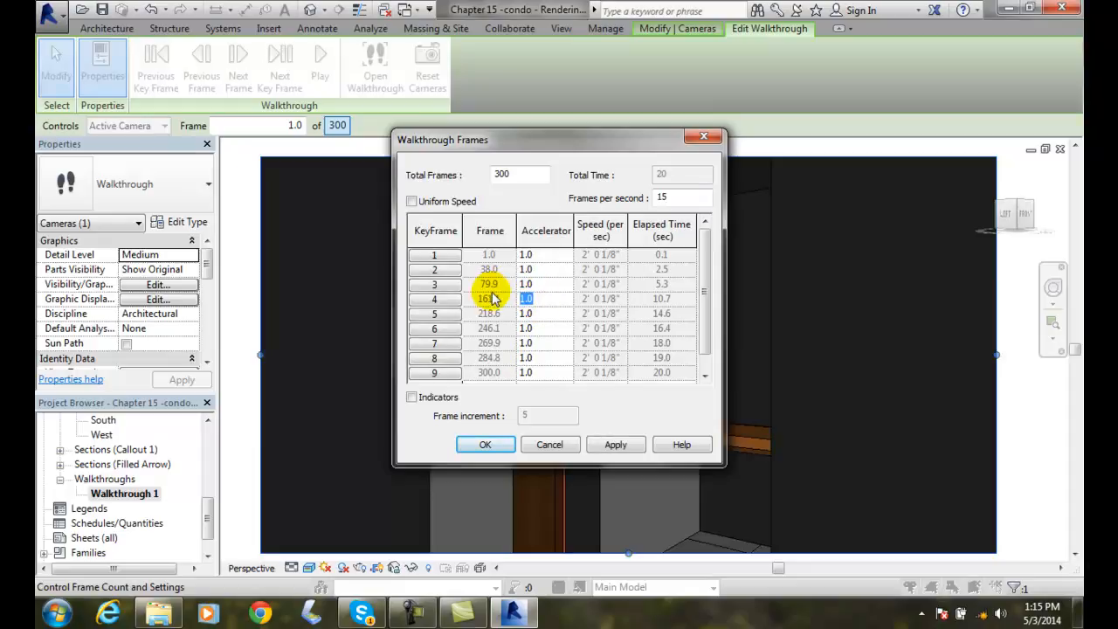
click(542, 313)
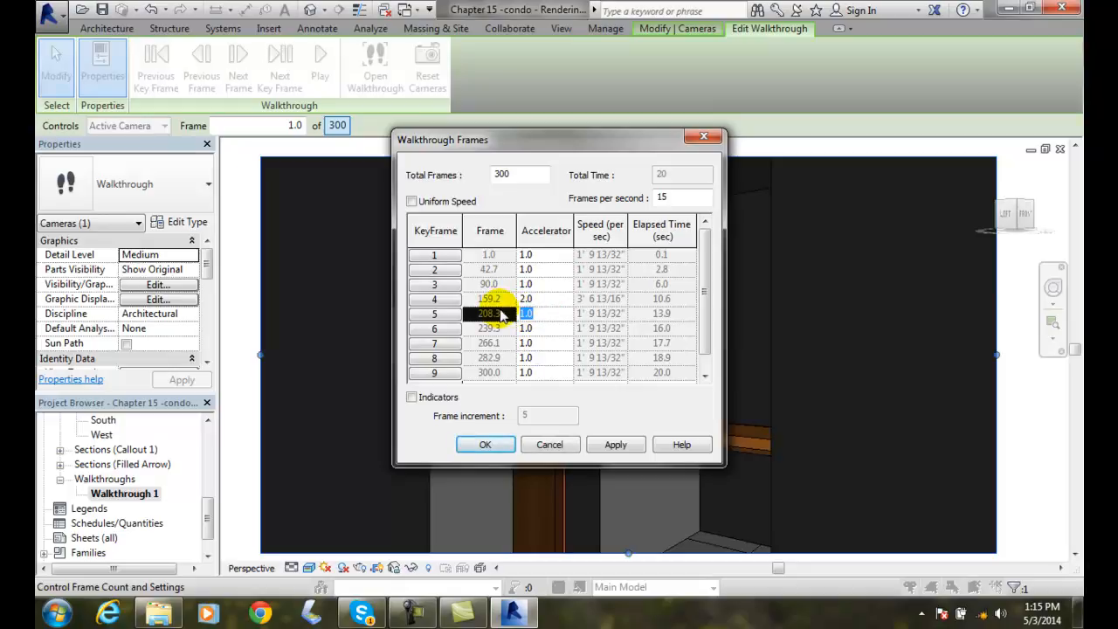
text(2)
Set the accelerator to 0.8 for key frame 7, 0.5 for key frame 8 and 0.25 for key frame 9, and apply the frame settings
click(531, 328)
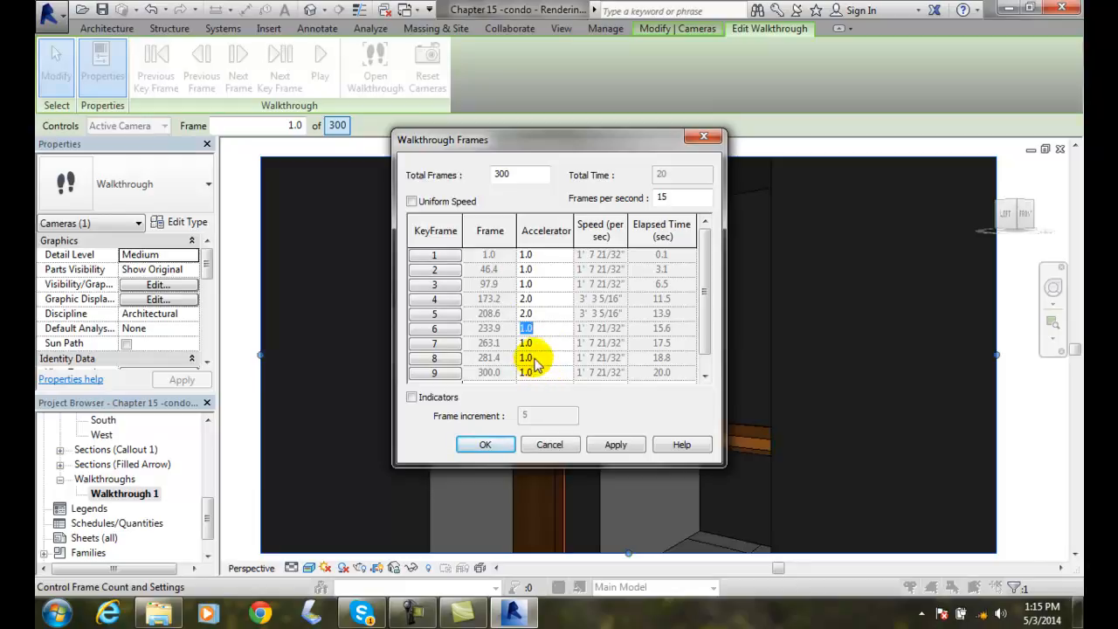
text(.5)
click(533, 343)
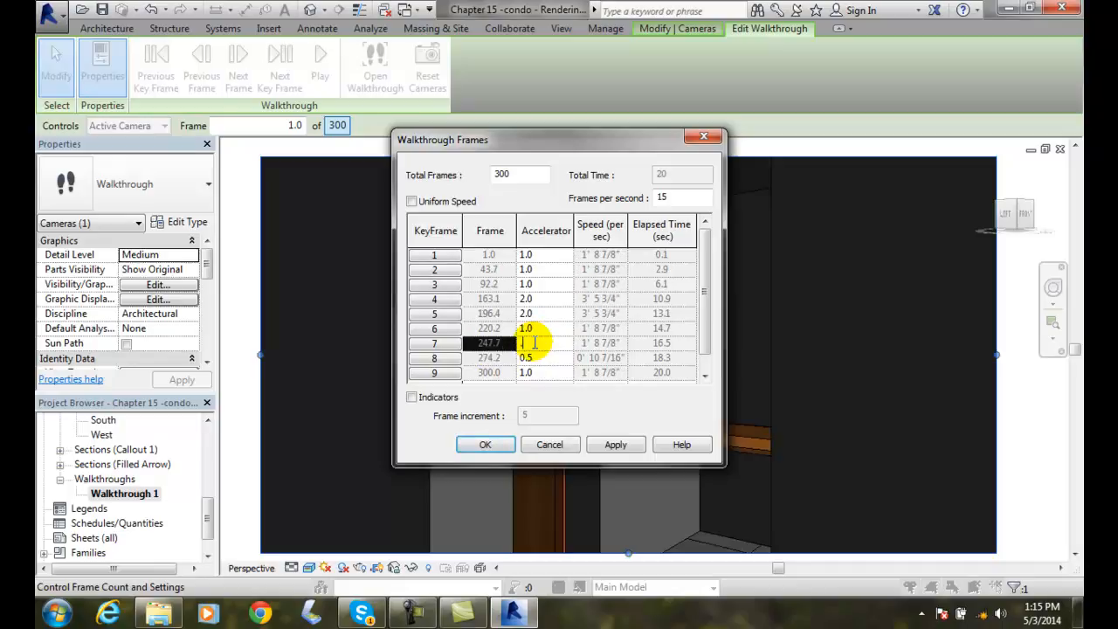
click(535, 373)
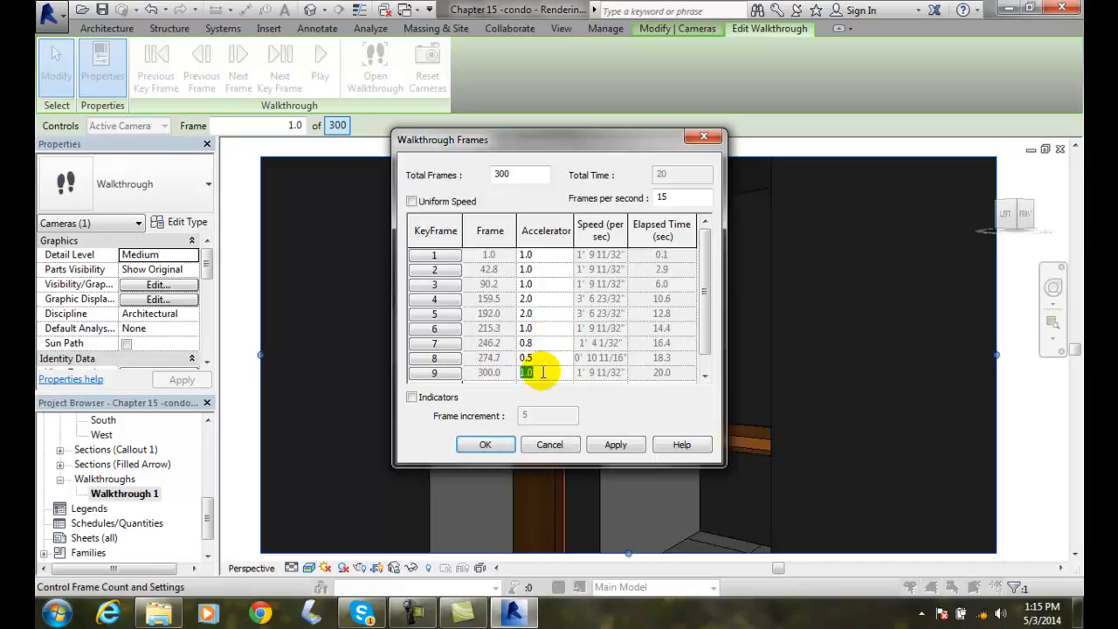
text(.25)
click(555, 359)
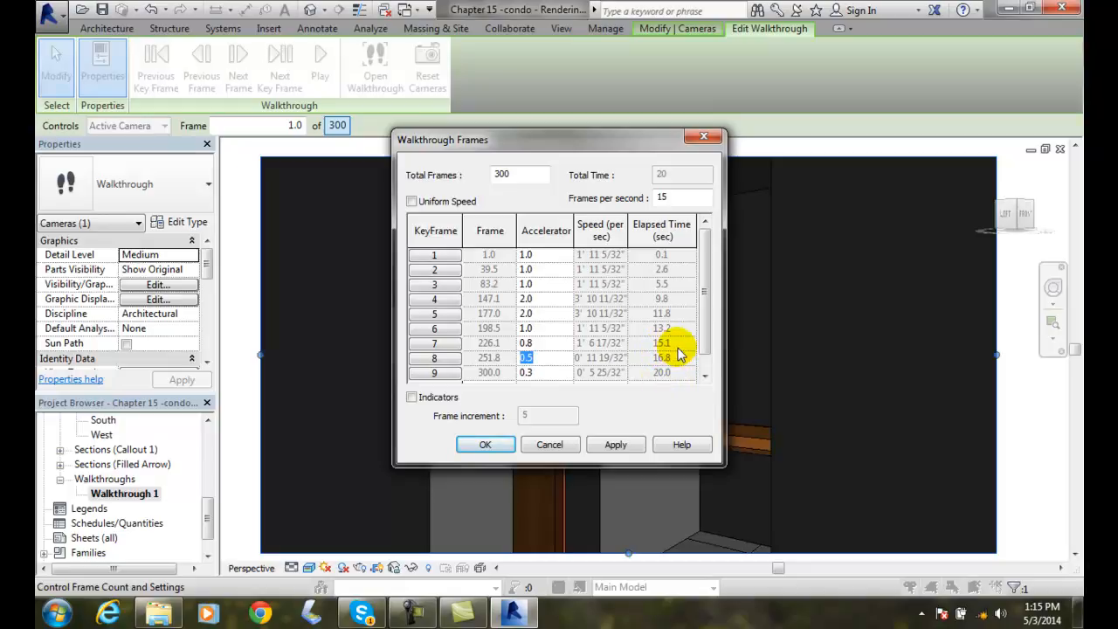
click(616, 445)
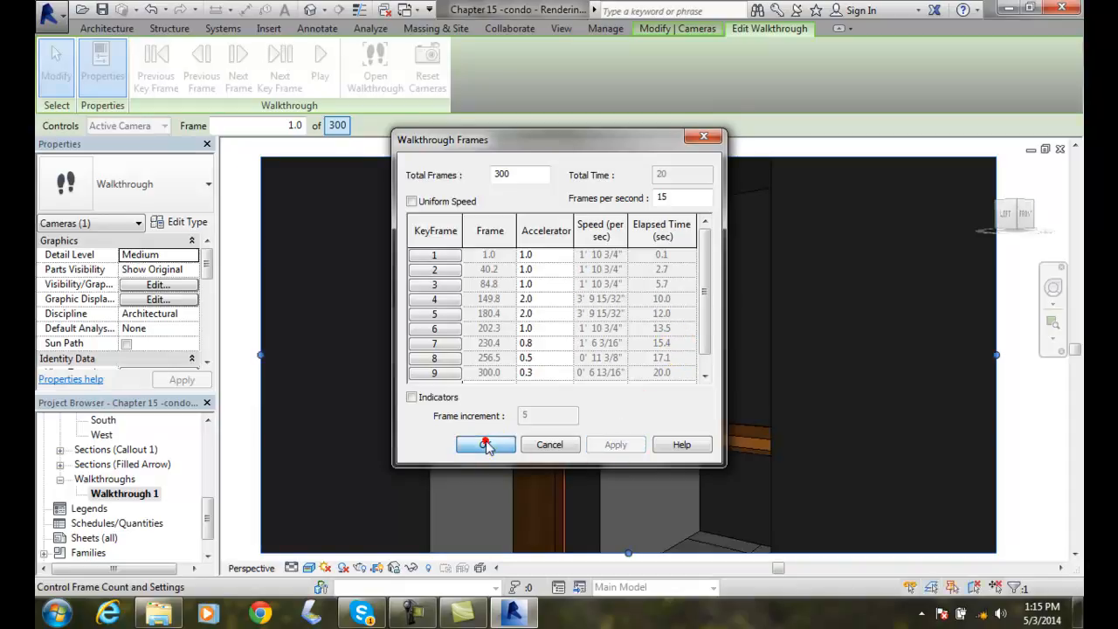
click(484, 445)
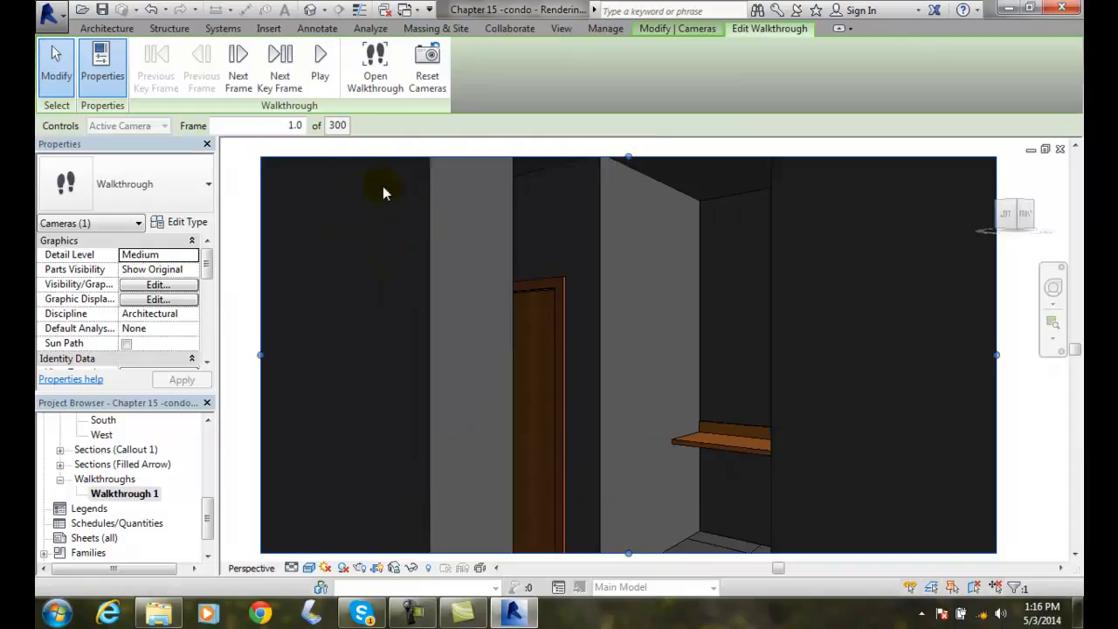
Play the walkthrough from frame 1 to preview the new key frame speeds
click(320, 62)
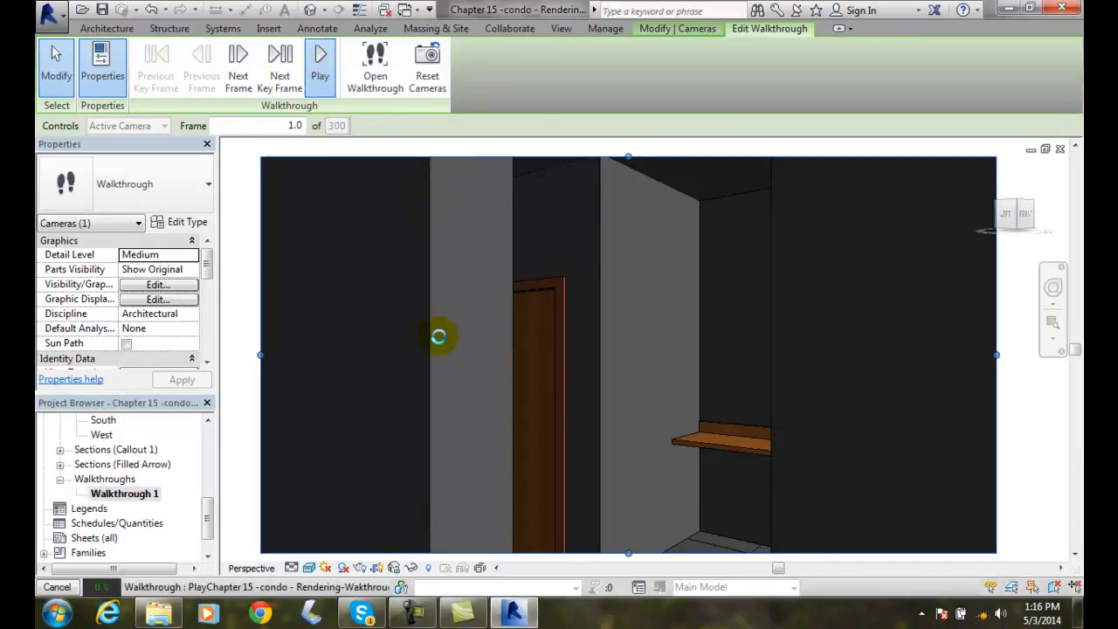